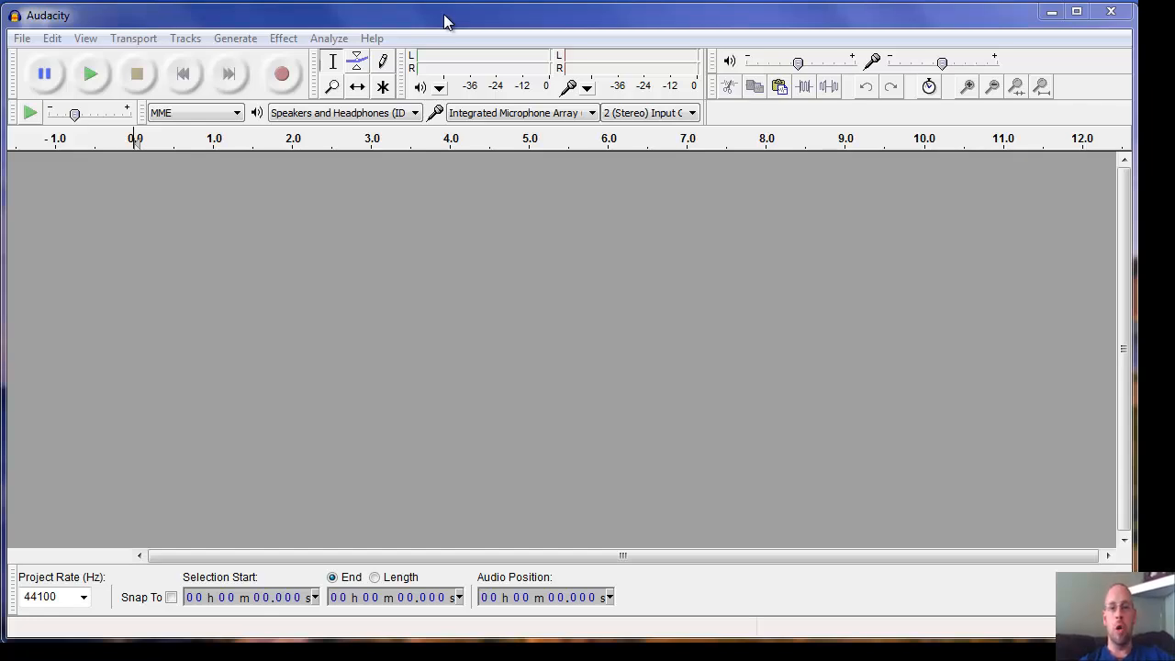
Open the Kalimba audio file from the Sample Music folder.
{"action": "left_click", "coordinate": [22, 39]}
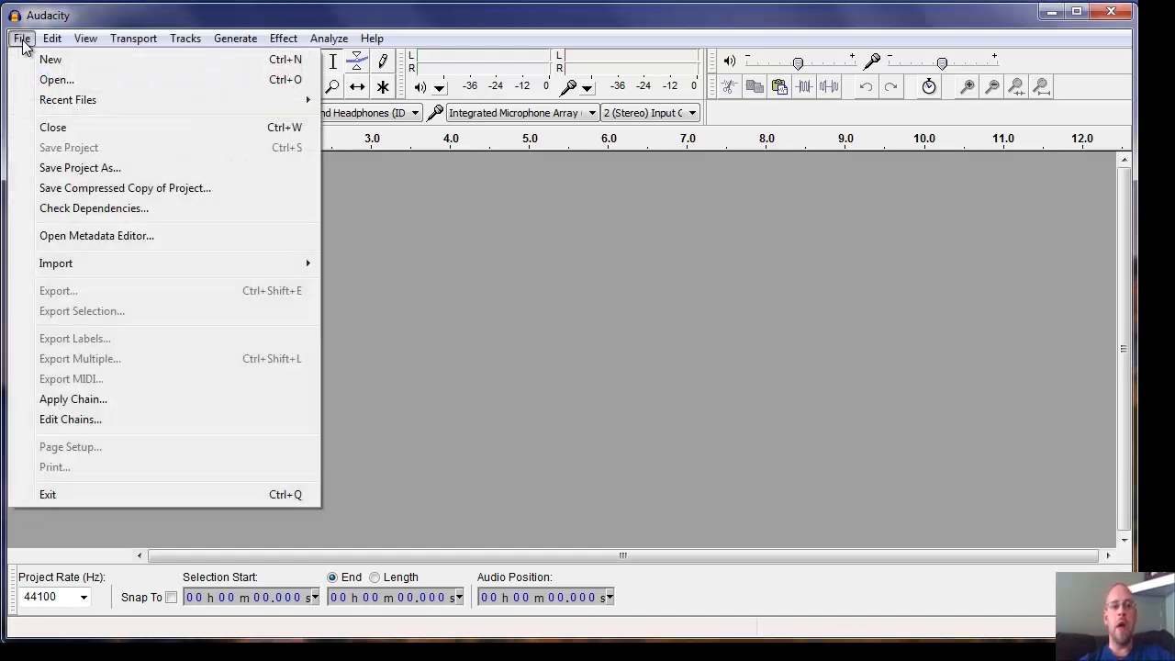
{"action": "left_click", "coordinate": [48, 81]}
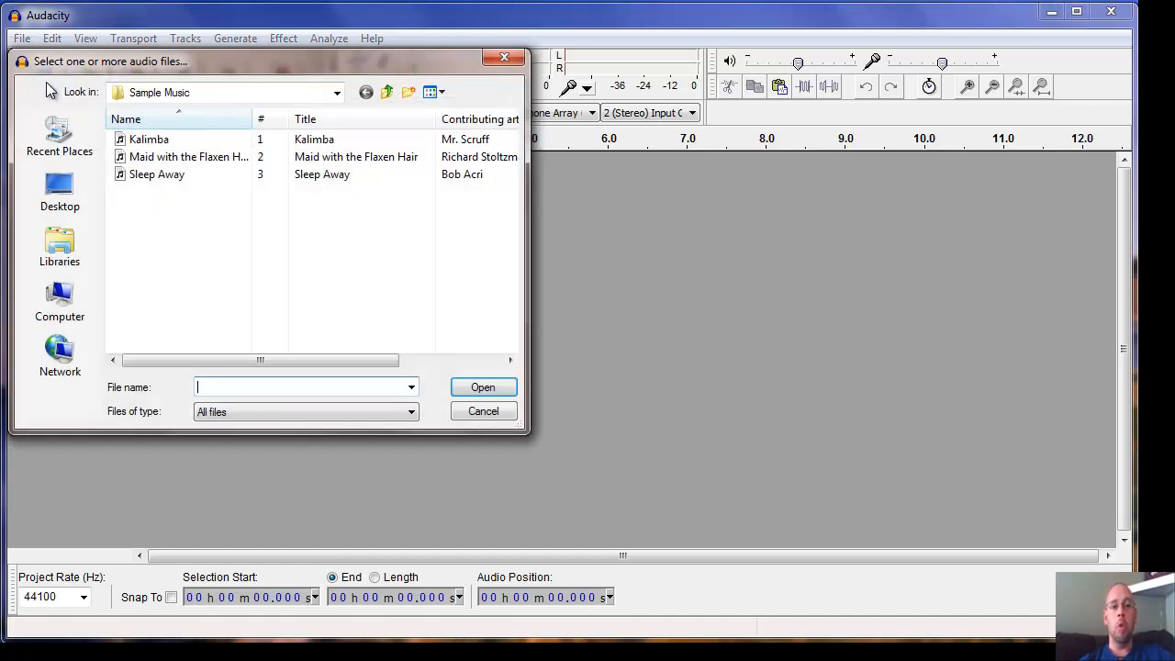
{"action": "double_click", "coordinate": [147, 145]}
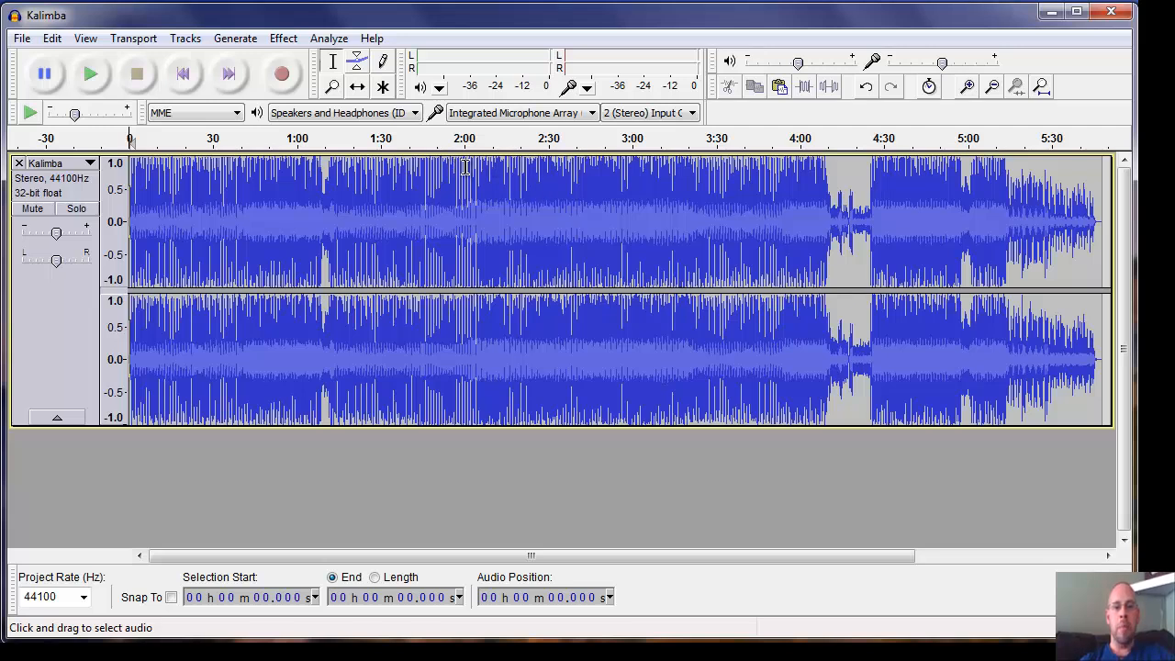
Cut the first two minutes, from the start to about 2:00, out of the Kalimba track.
{"action": "left_click_drag", "start_coordinate": [466, 167], "coordinate": [636, 180]}
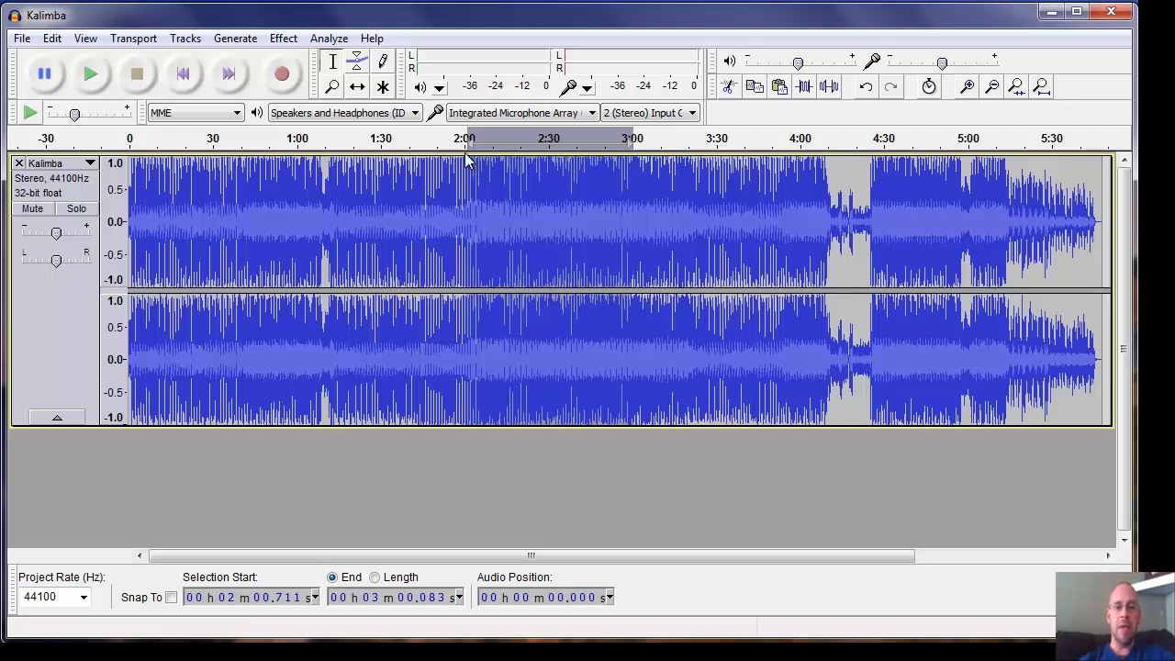
{"action": "left_click", "coordinate": [465, 202]}
{"action": "left_click_drag", "start_coordinate": [476, 202], "coordinate": [139, 189]}
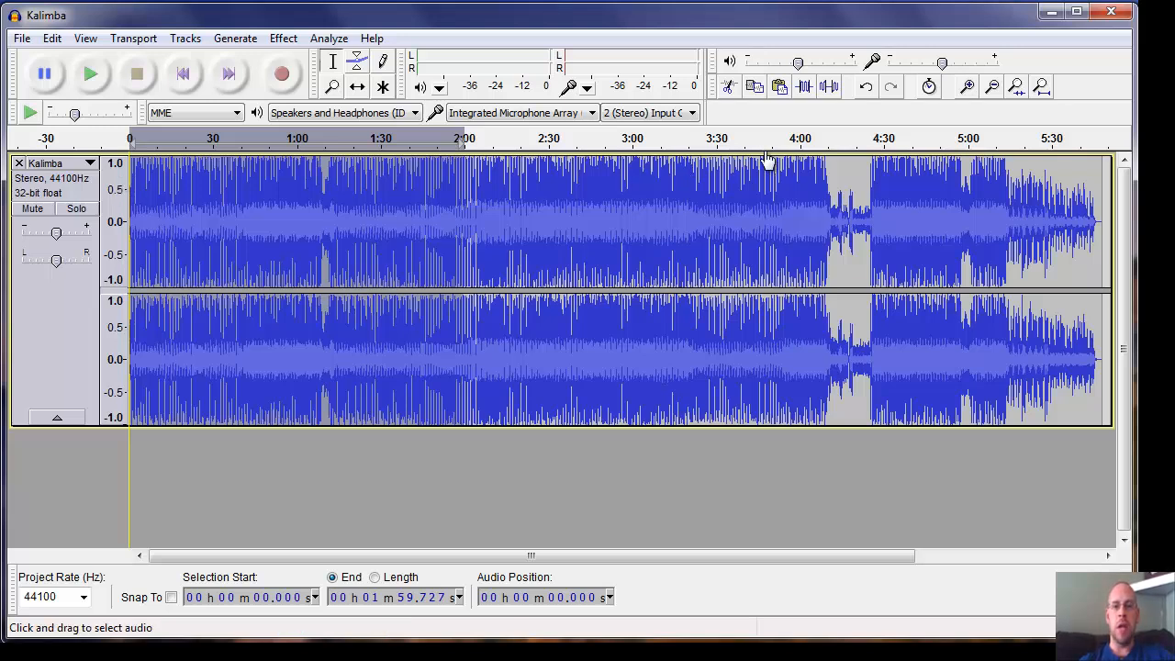
{"action": "left_click", "coordinate": [730, 88]}
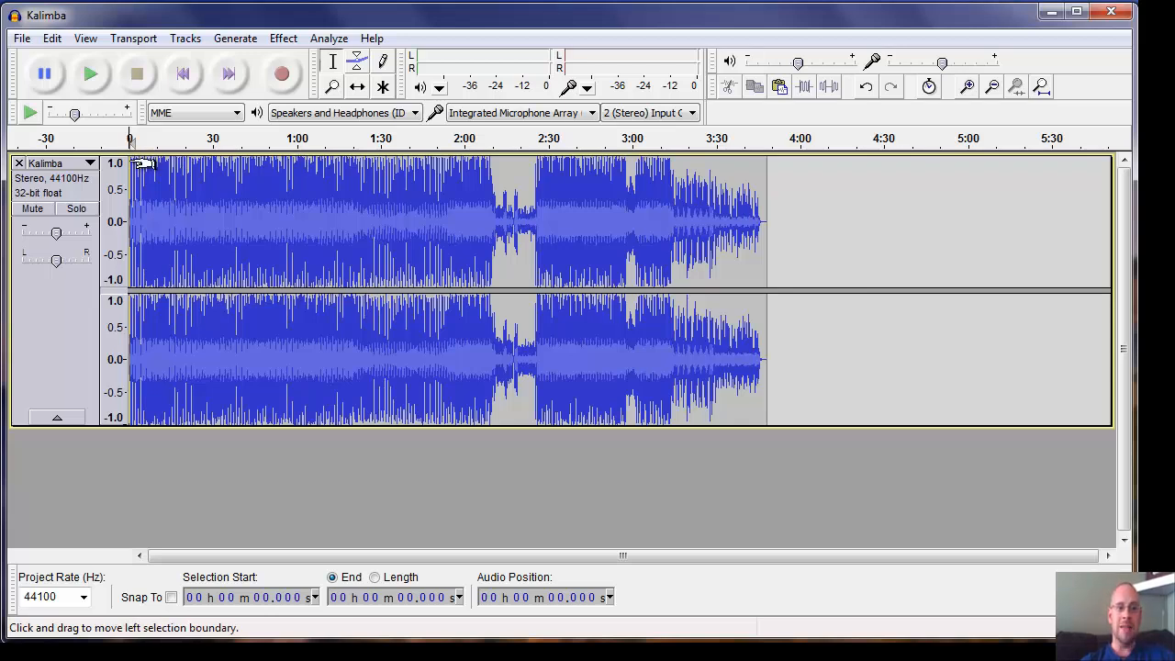
Delete all audio from about the 1:00 mark to the end of the track.
{"action": "left_click", "coordinate": [298, 163]}
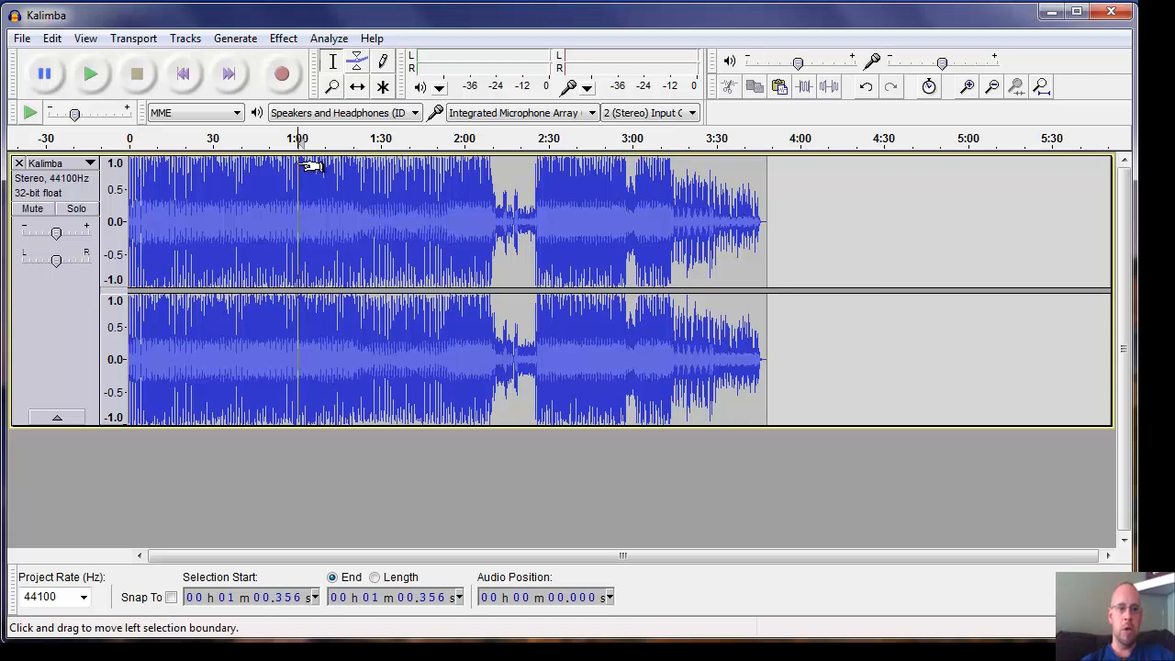
{"action": "left_click_drag", "start_coordinate": [310, 166], "coordinate": [783, 227]}
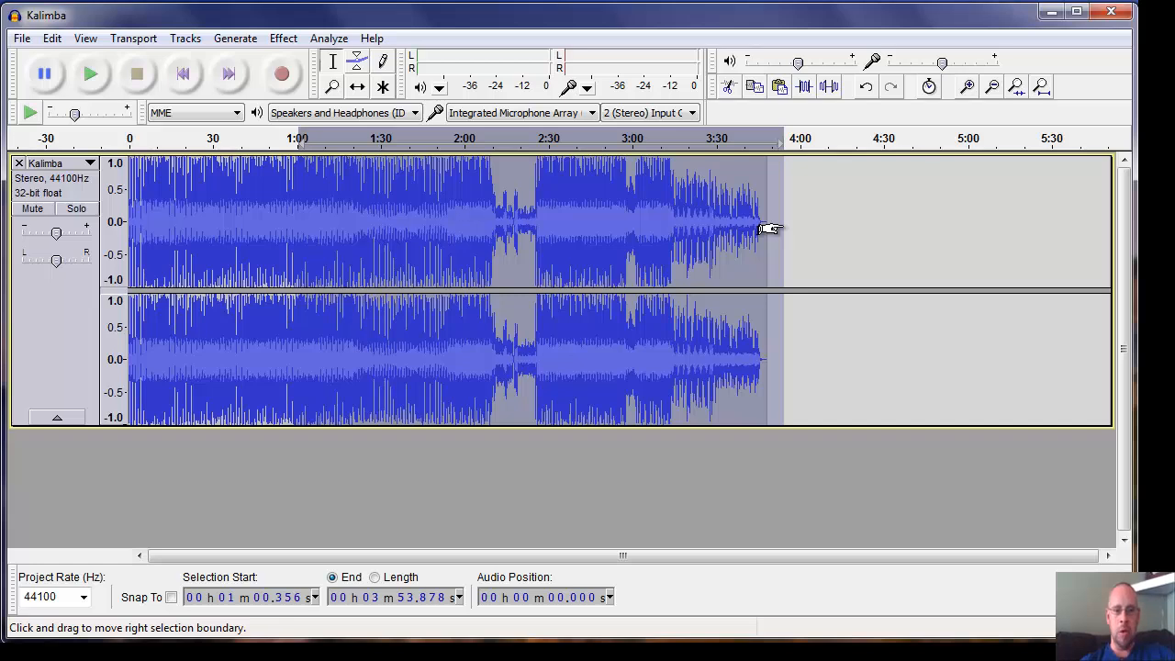
{"action": "key", "text": "Delete"}
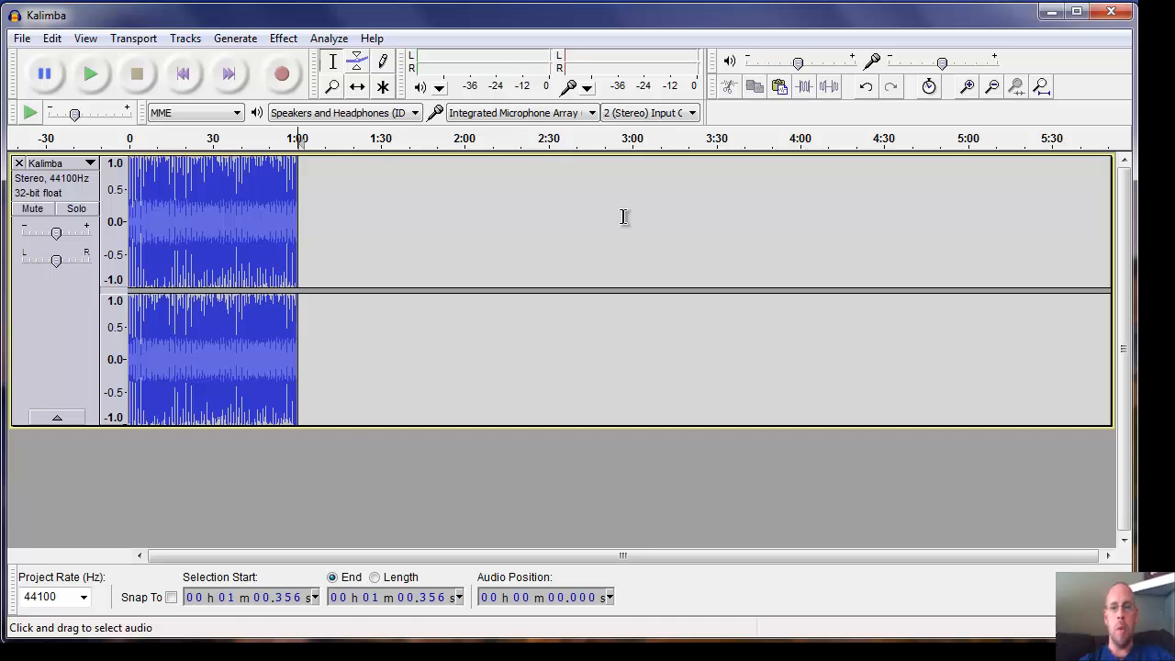
Apply the Fade In effect to about the first 10 seconds of the track.
{"action": "left_click", "coordinate": [968, 87]}
{"action": "left_click", "coordinate": [968, 88]}
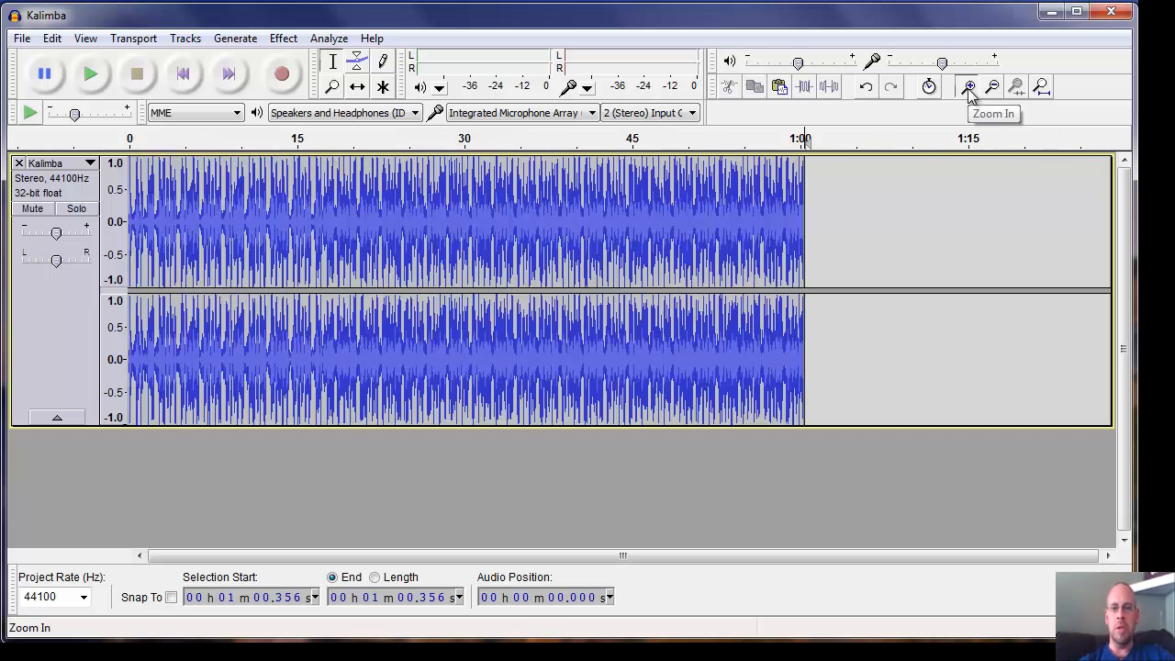
{"action": "left_click", "coordinate": [969, 88]}
{"action": "left_click", "coordinate": [969, 92]}
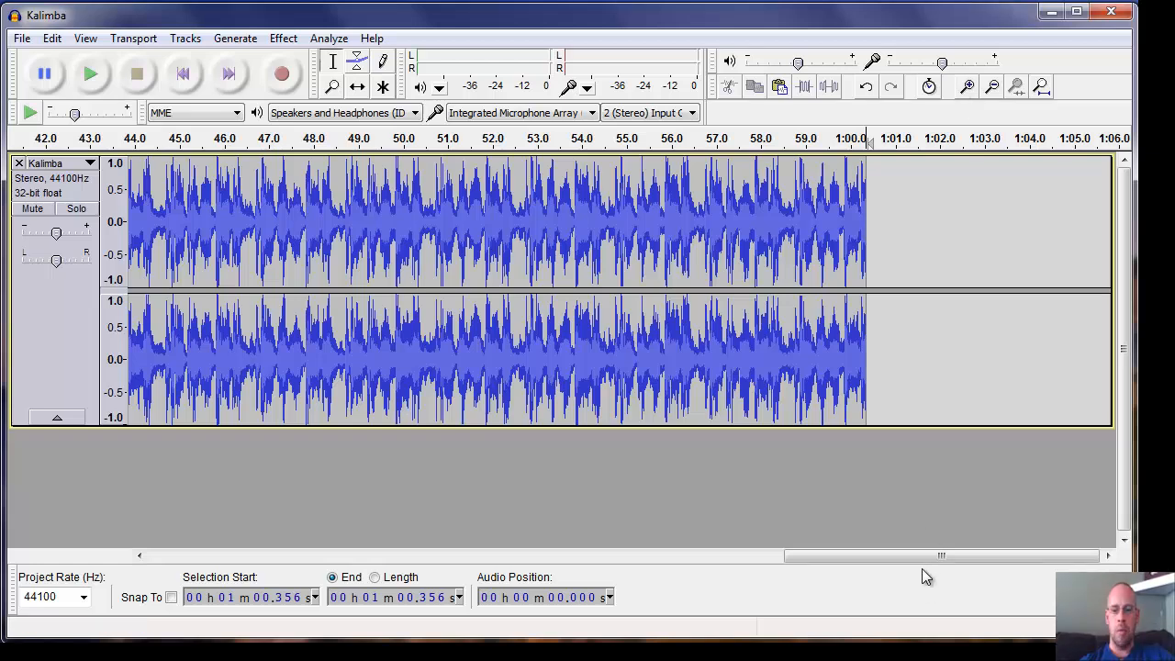
{"action": "left_click_drag", "start_coordinate": [923, 556], "coordinate": [226, 551]}
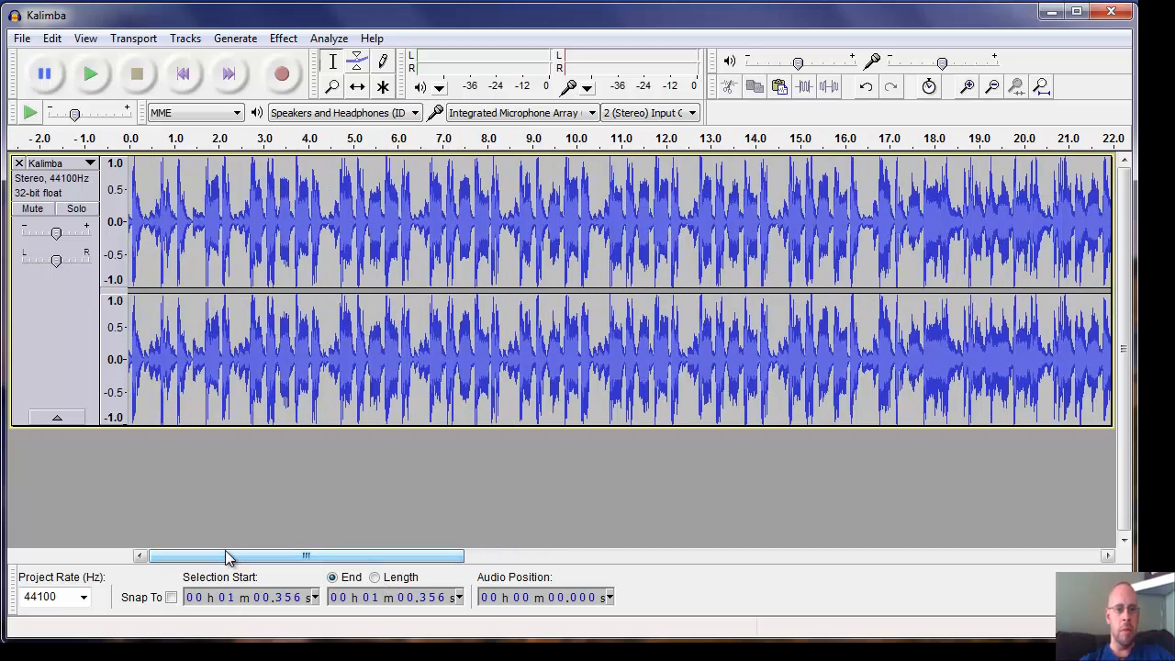
{"action": "left_click", "coordinate": [129, 189]}
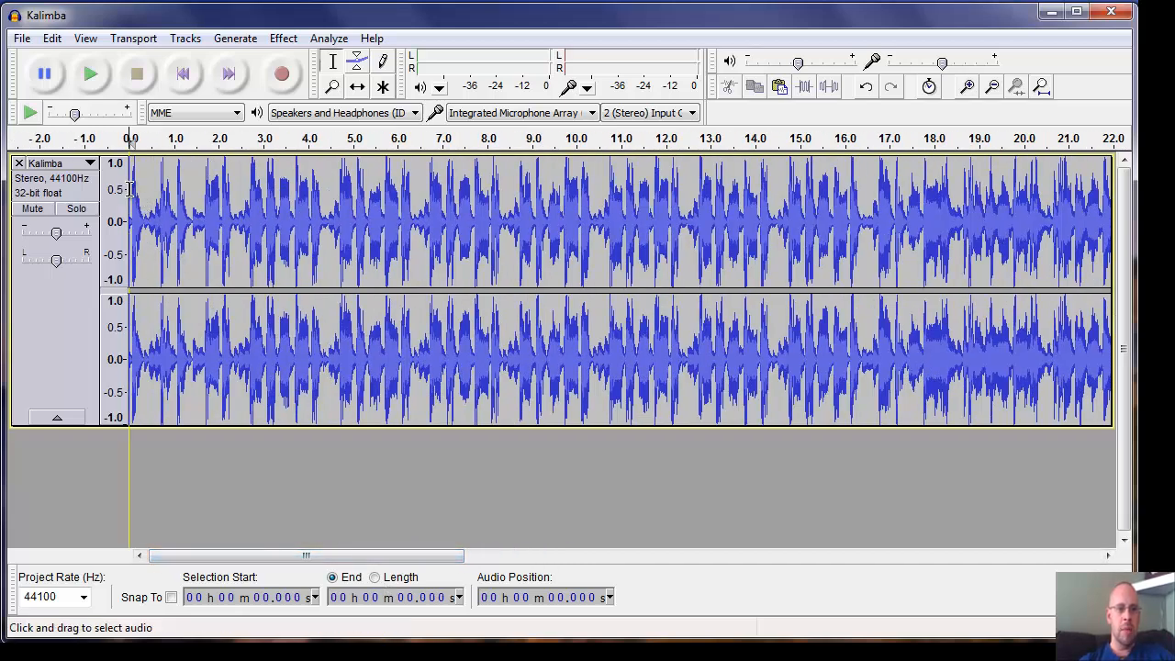
{"action": "left_click_drag", "start_coordinate": [129, 189], "coordinate": [577, 213]}
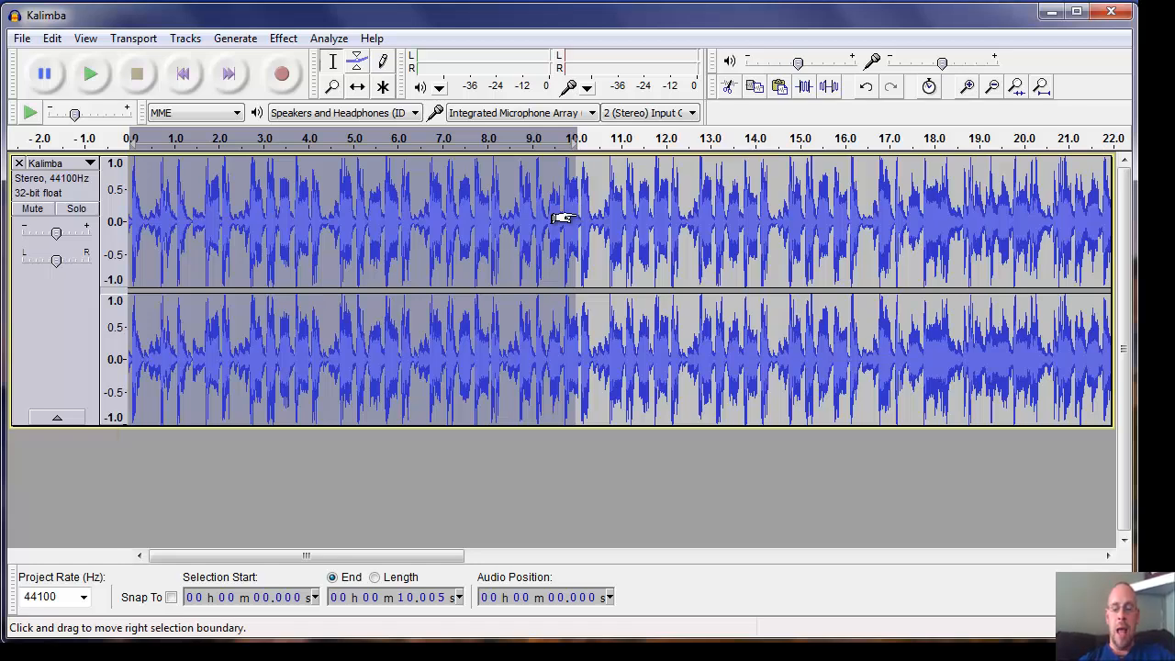
{"action": "left_click", "coordinate": [284, 39]}
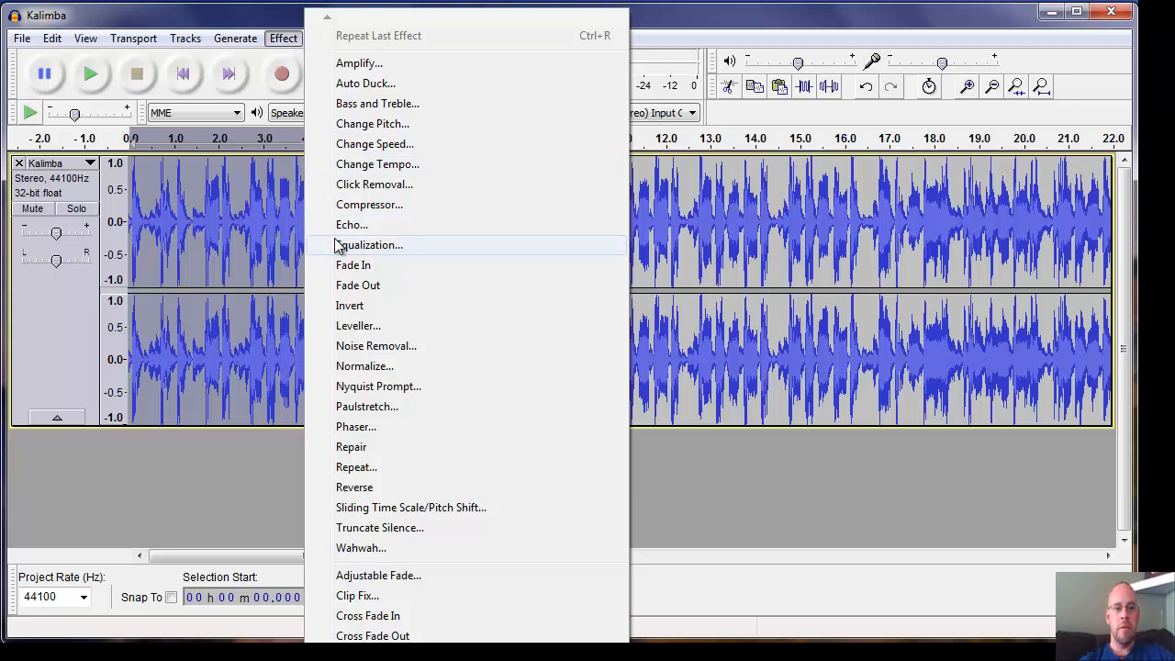
{"action": "left_click", "coordinate": [354, 265]}
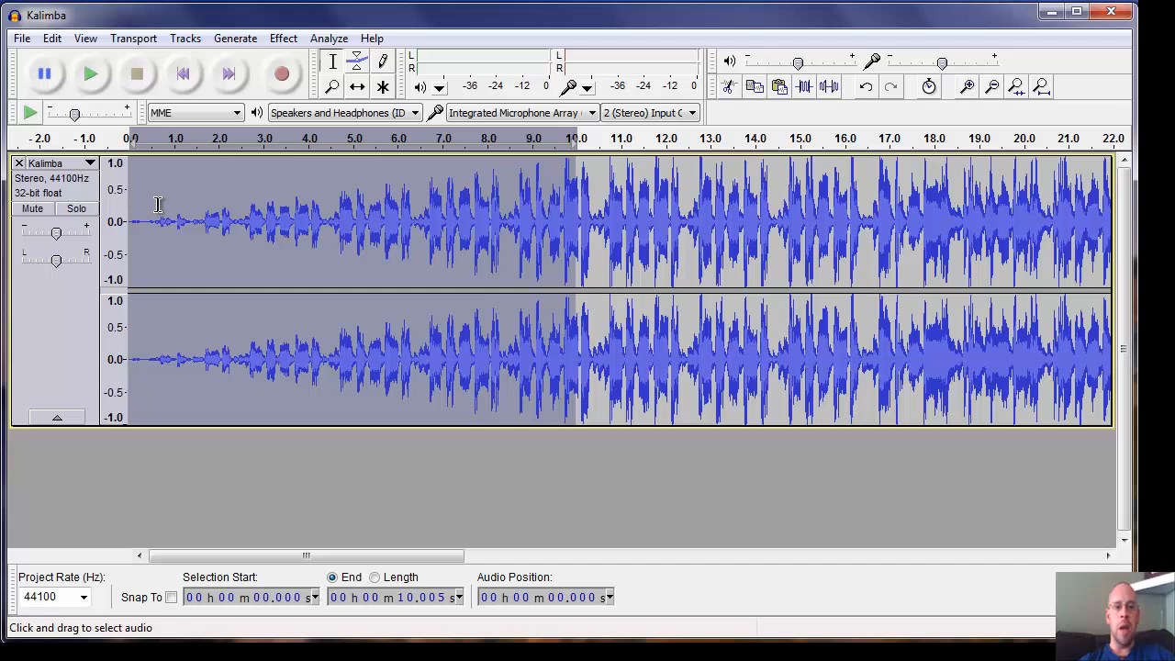
Play the track from its beginning to hear the fade-in, and stop playback near the end of the fade.
{"action": "left_click_drag", "start_coordinate": [162, 207], "coordinate": [123, 210]}
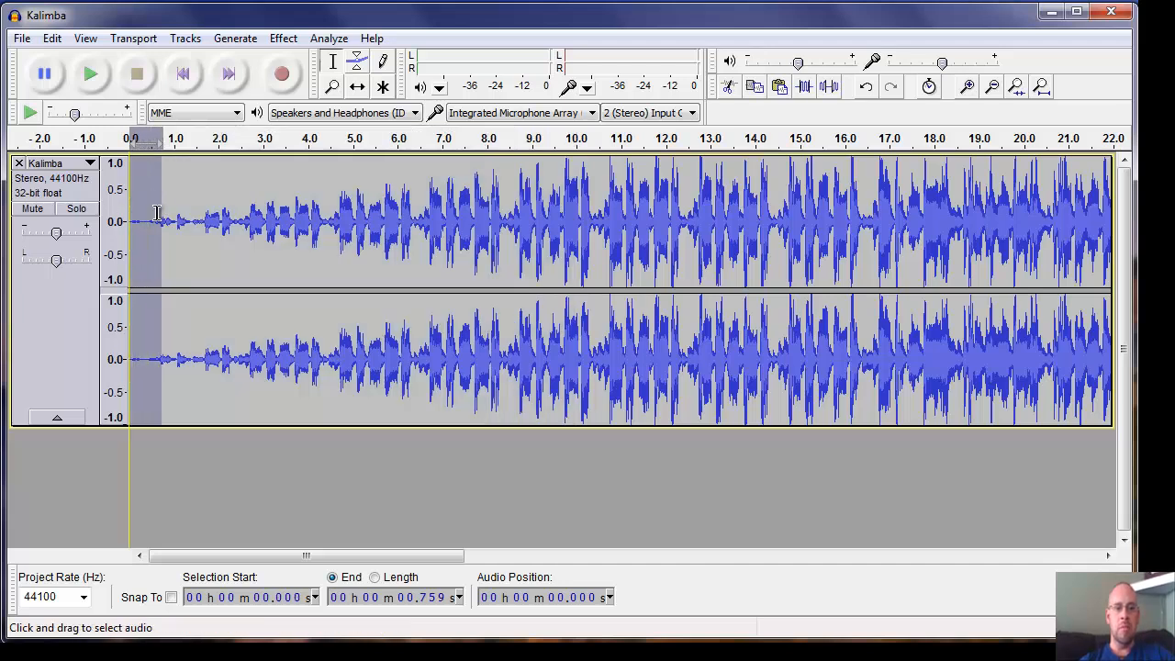
{"action": "left_click", "coordinate": [145, 240]}
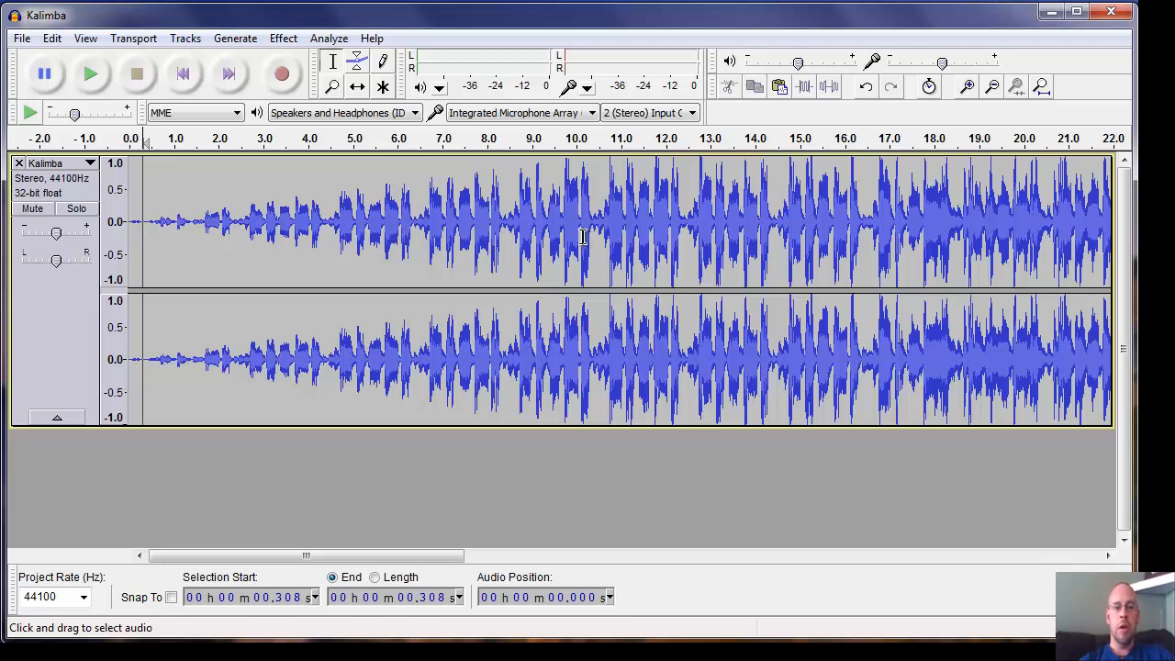
{"action": "left_click", "coordinate": [132, 206]}
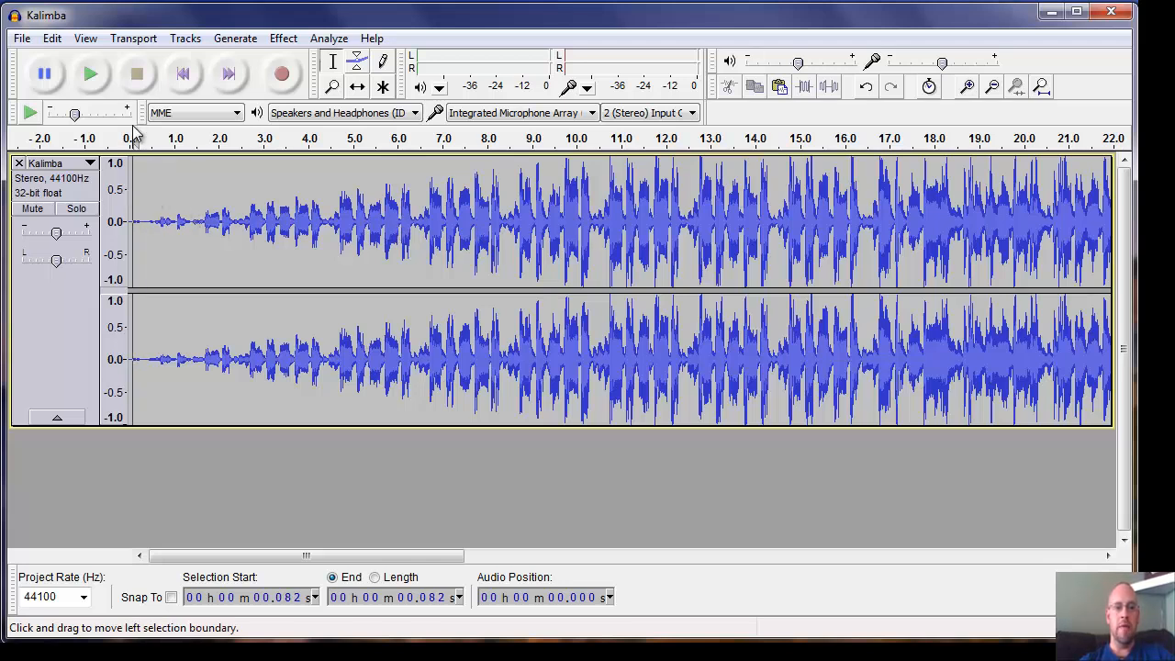
{"action": "left_click", "coordinate": [100, 81]}
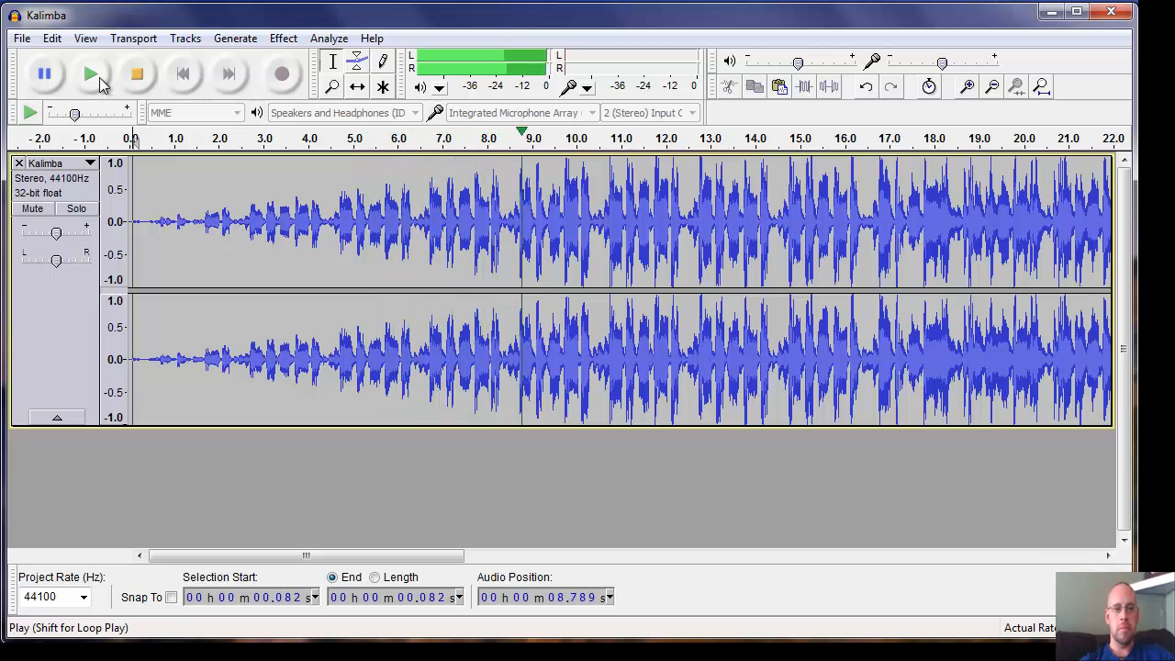
{"action": "left_click", "coordinate": [141, 83]}
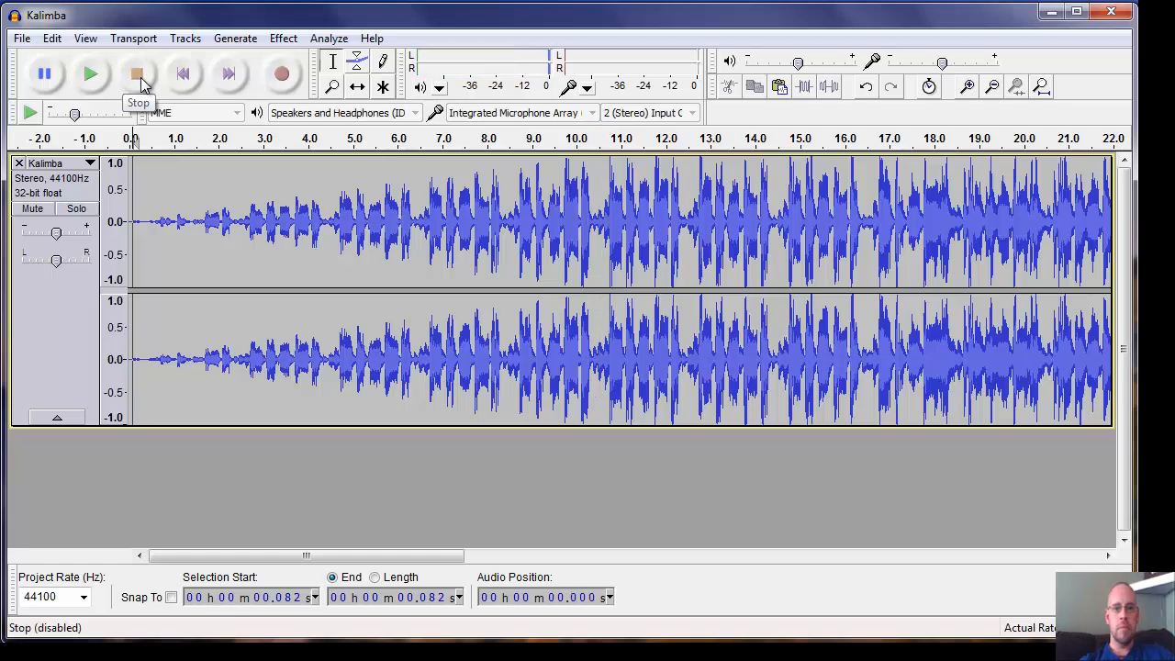
Apply the Fade Out effect from about 55 seconds to the end of the track.
{"action": "left_click_drag", "start_coordinate": [460, 549], "coordinate": [1101, 561]}
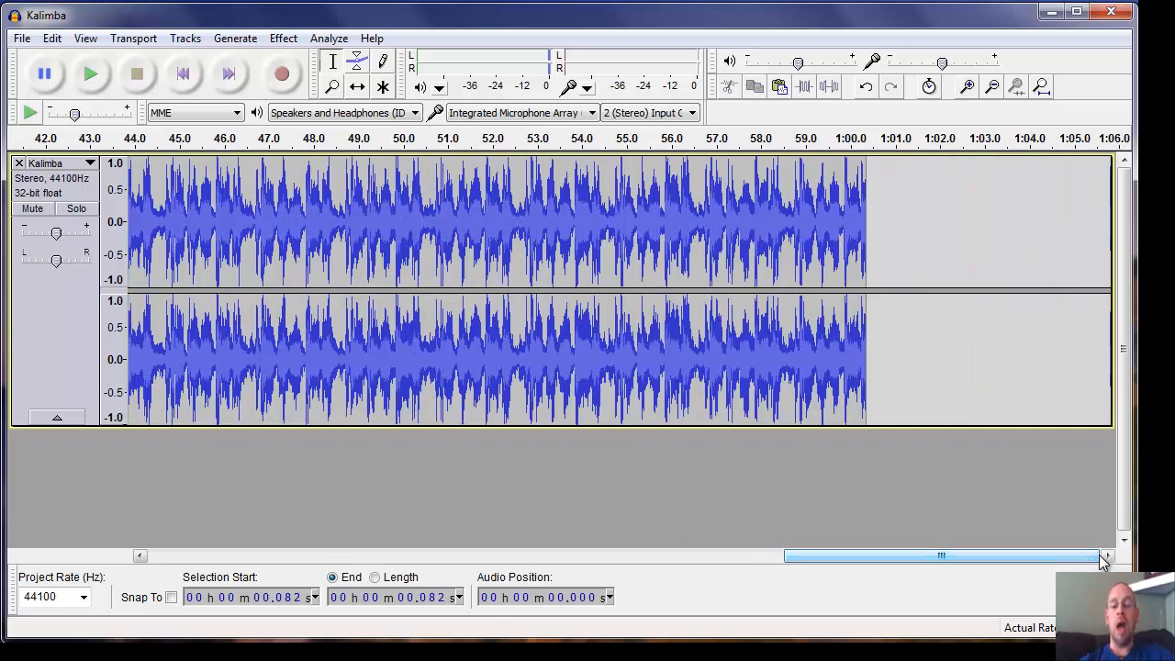
{"action": "left_click", "coordinate": [872, 248]}
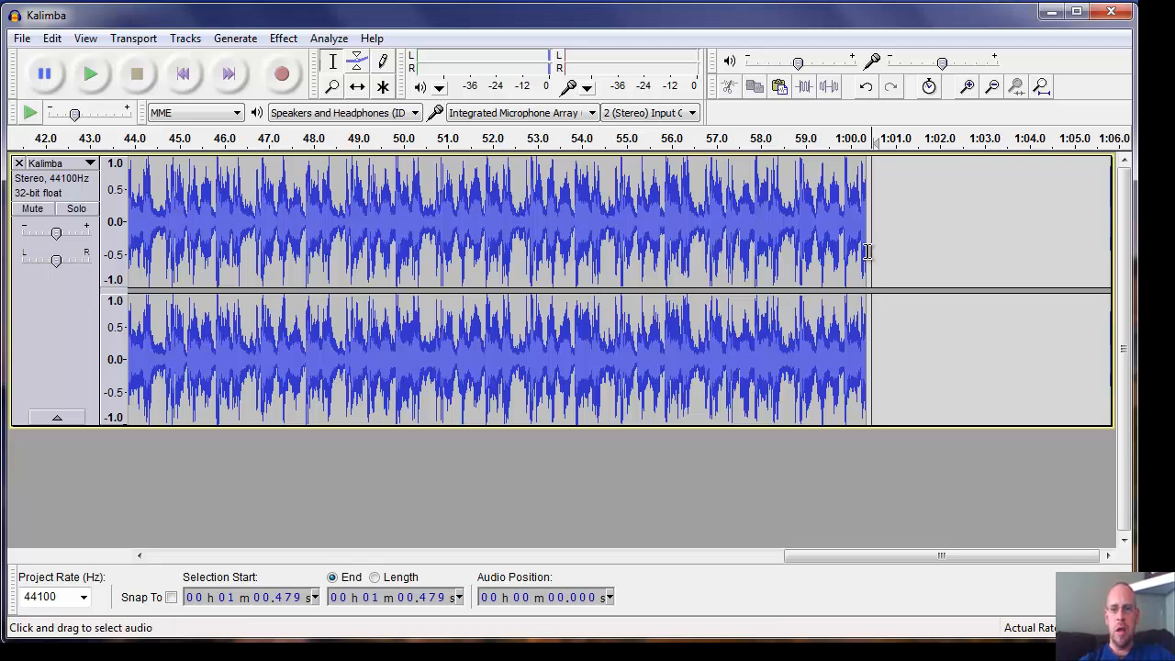
{"action": "left_click", "coordinate": [866, 250]}
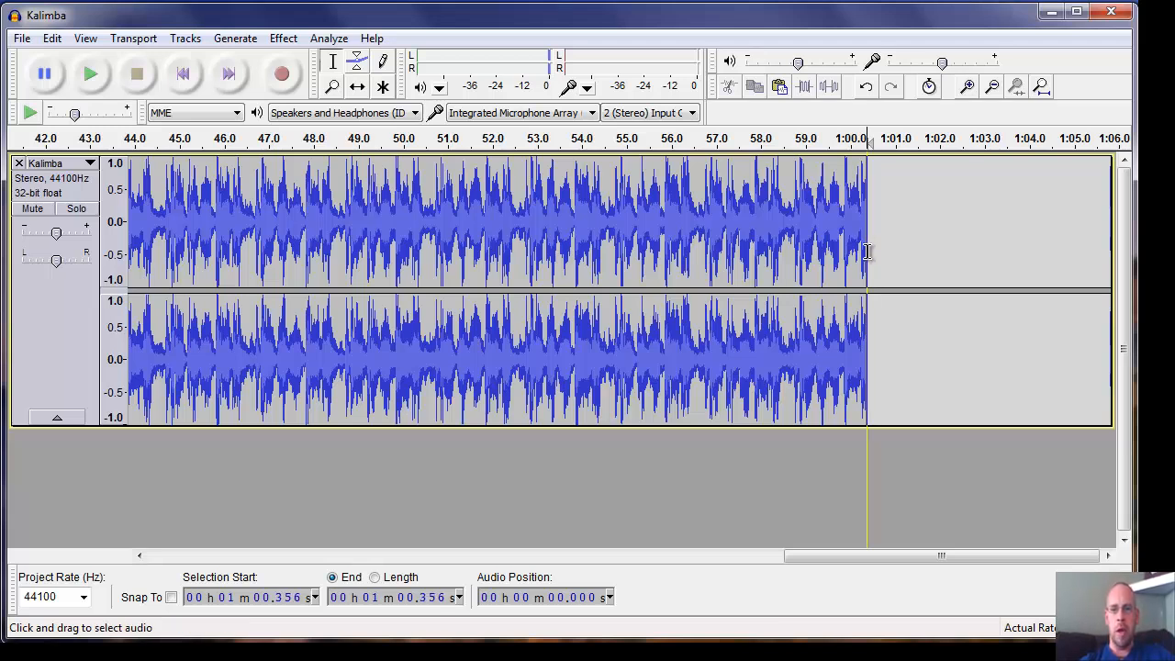
{"action": "left_click_drag", "start_coordinate": [866, 250], "coordinate": [626, 232]}
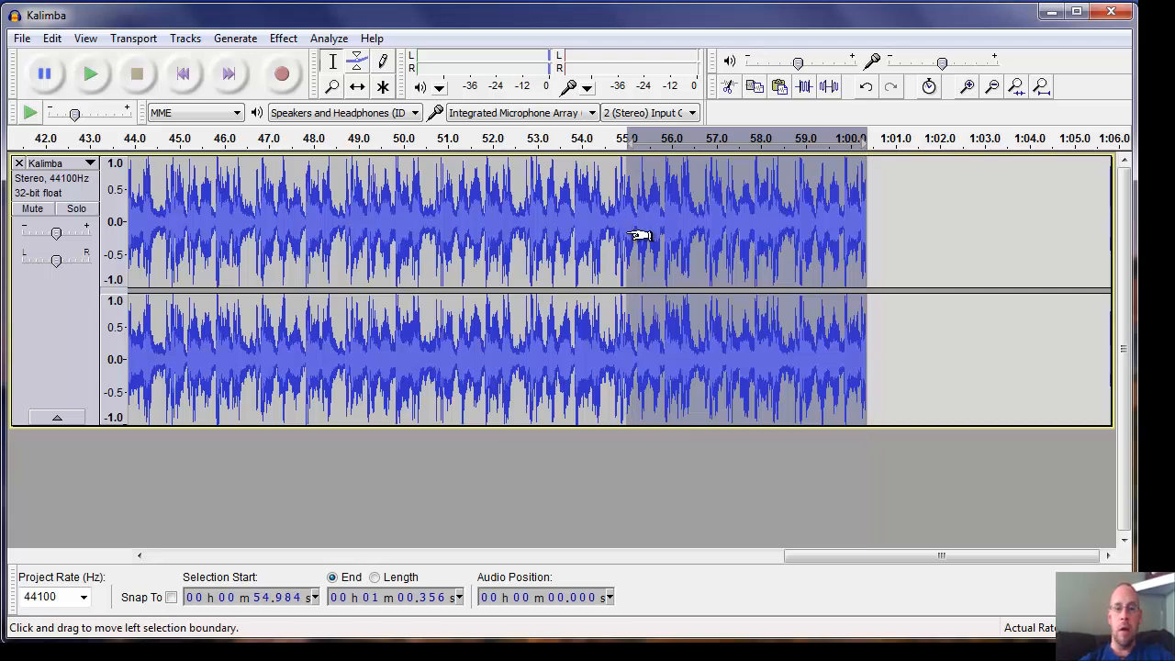
{"action": "left_click", "coordinate": [283, 40]}
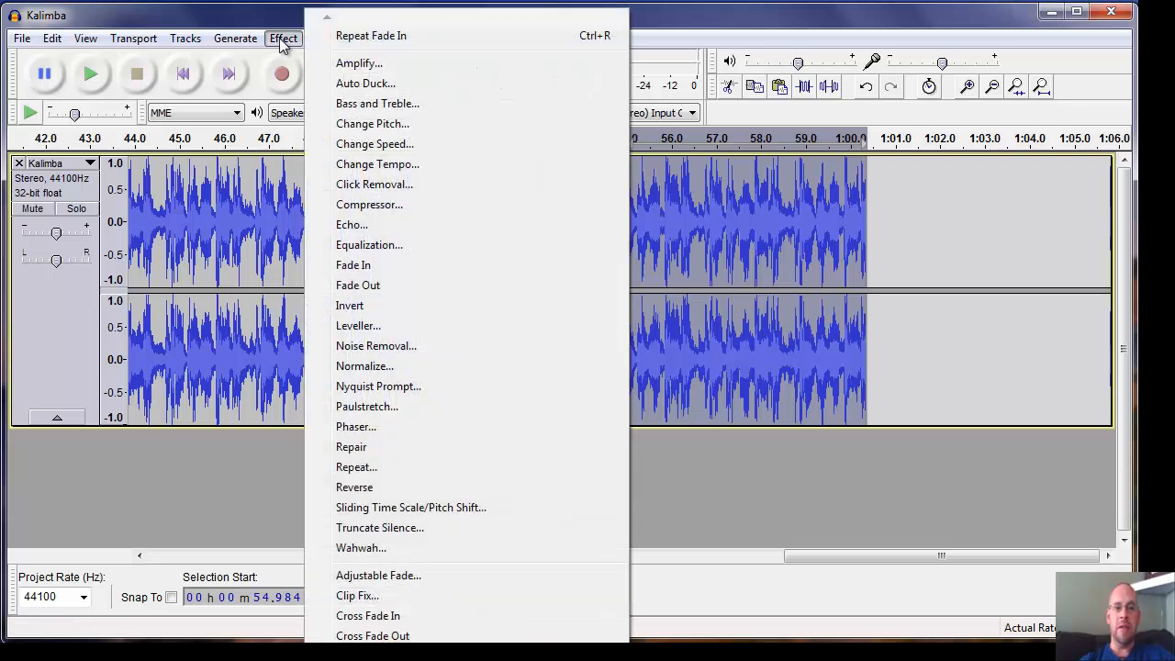
{"action": "left_click", "coordinate": [351, 286]}
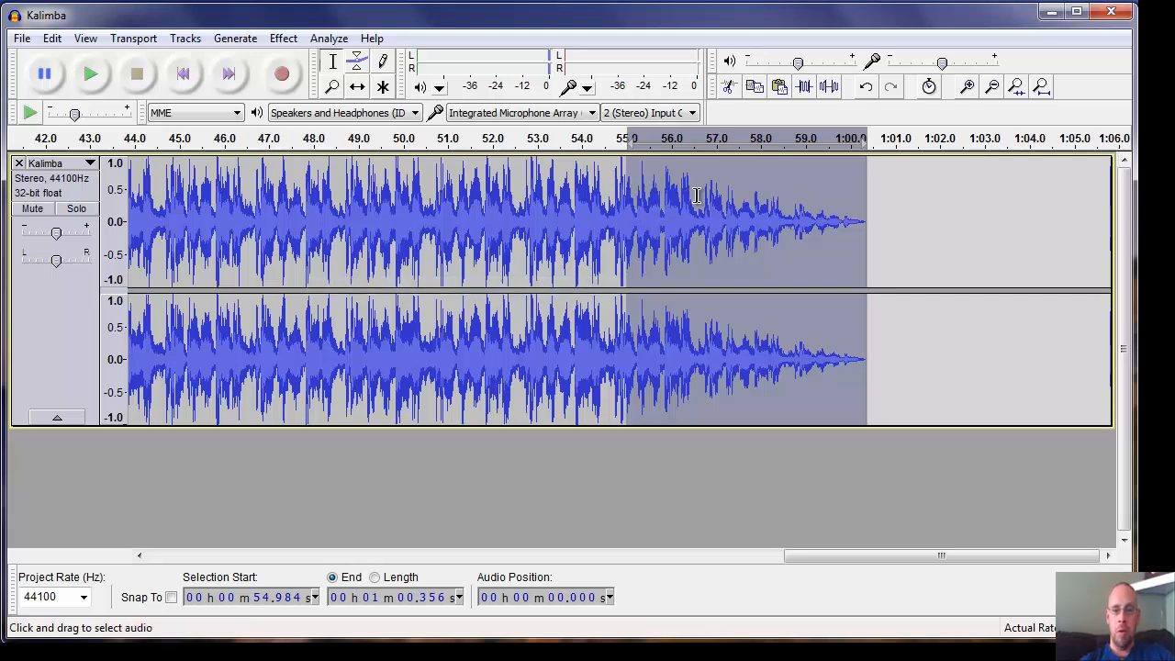
Play the ending from about 53.7 seconds to hear the fade-out, and return to the track's beginning.
{"action": "left_click", "coordinate": [570, 180]}
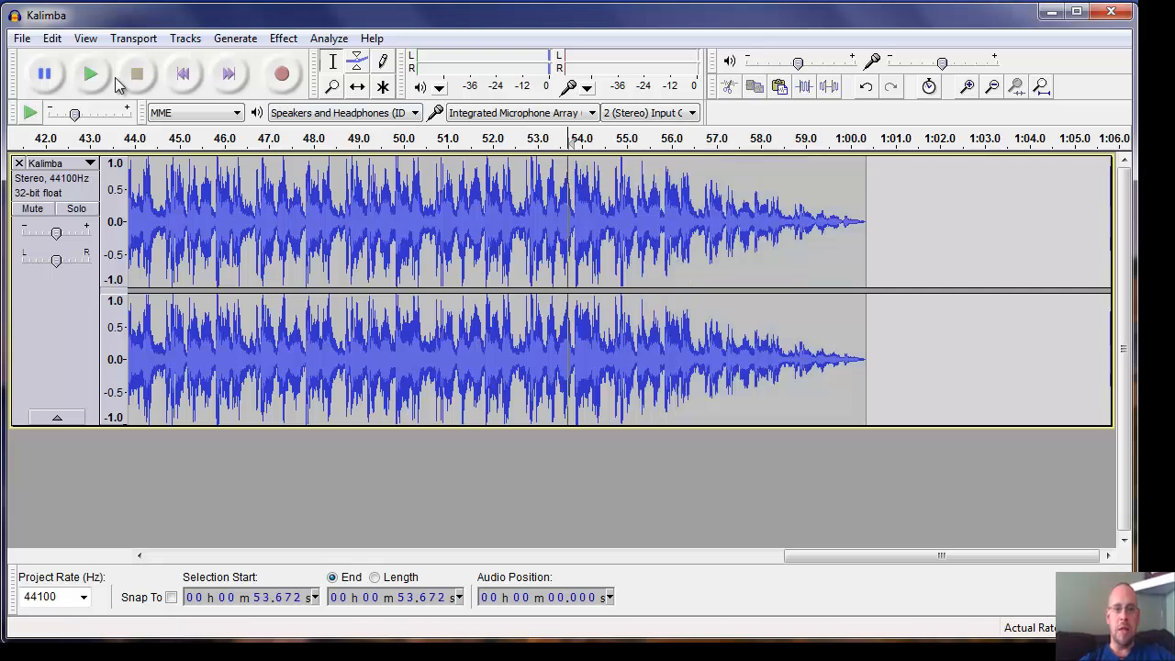
{"action": "left_click", "coordinate": [90, 75]}
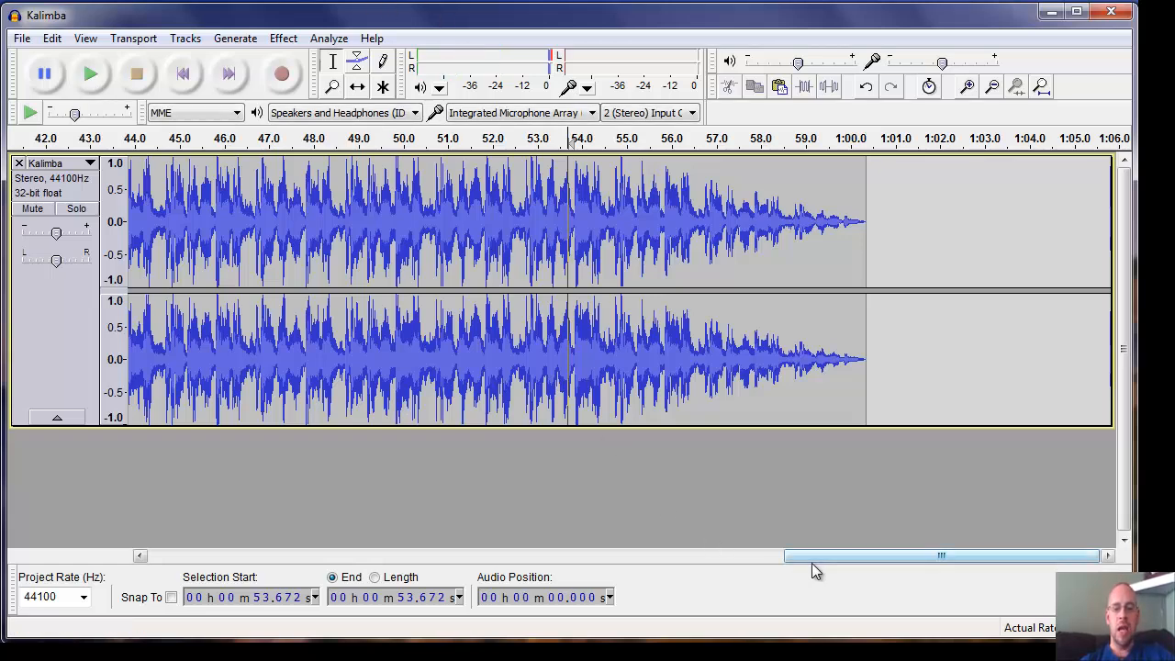
{"action": "left_click_drag", "start_coordinate": [812, 563], "coordinate": [213, 595]}
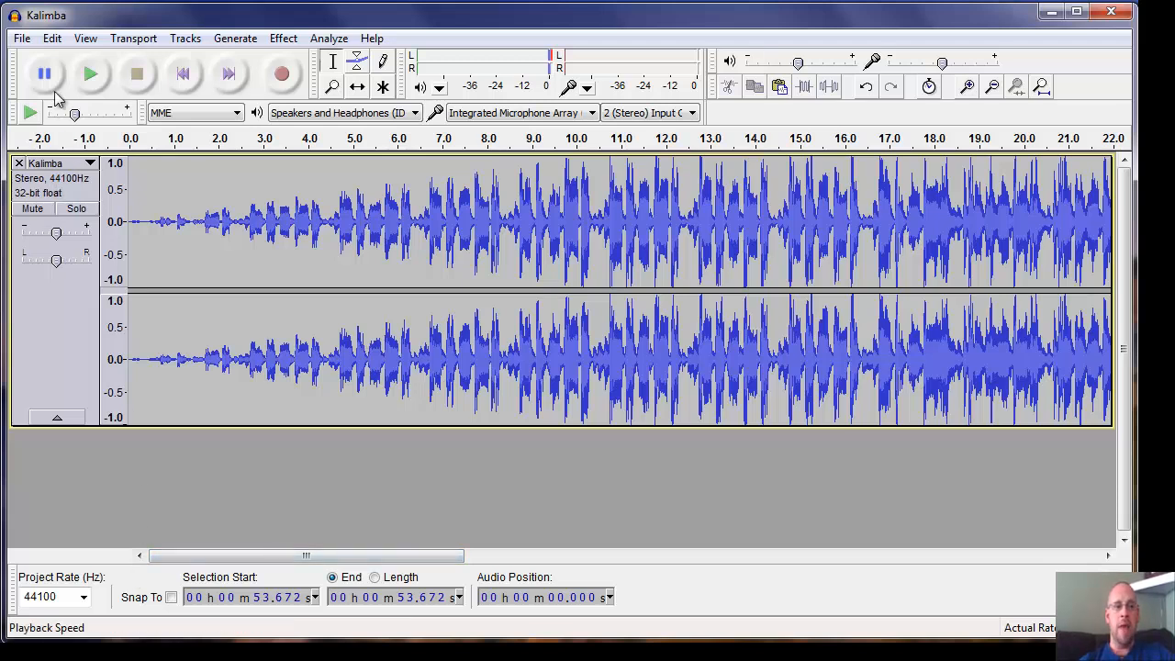
Start exporting the track as an MP3 file with a constant 128 kbps bit rate and joint stereo.
{"action": "left_click", "coordinate": [22, 38]}
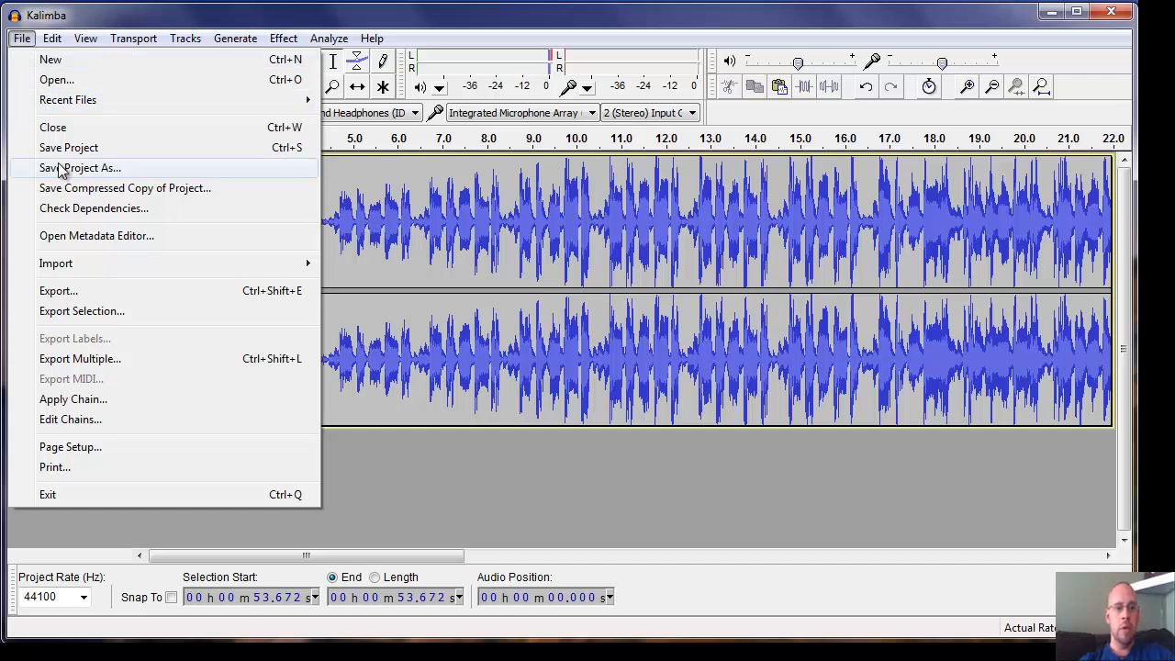
{"action": "left_click", "coordinate": [76, 292]}
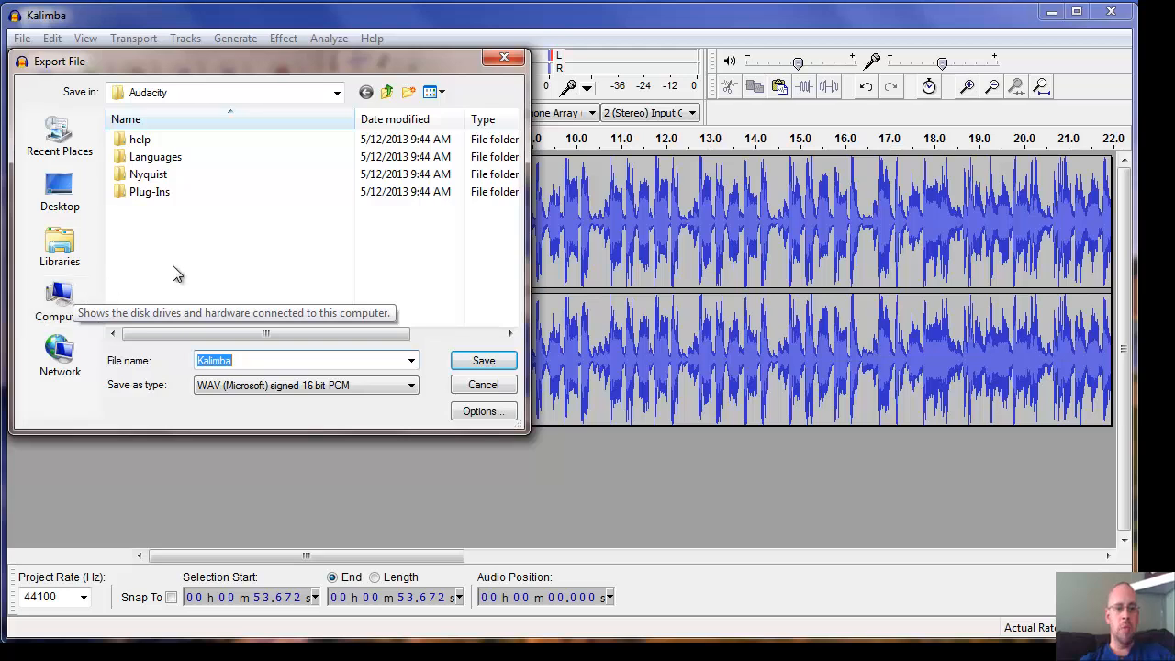
{"action": "left_click", "coordinate": [411, 385]}
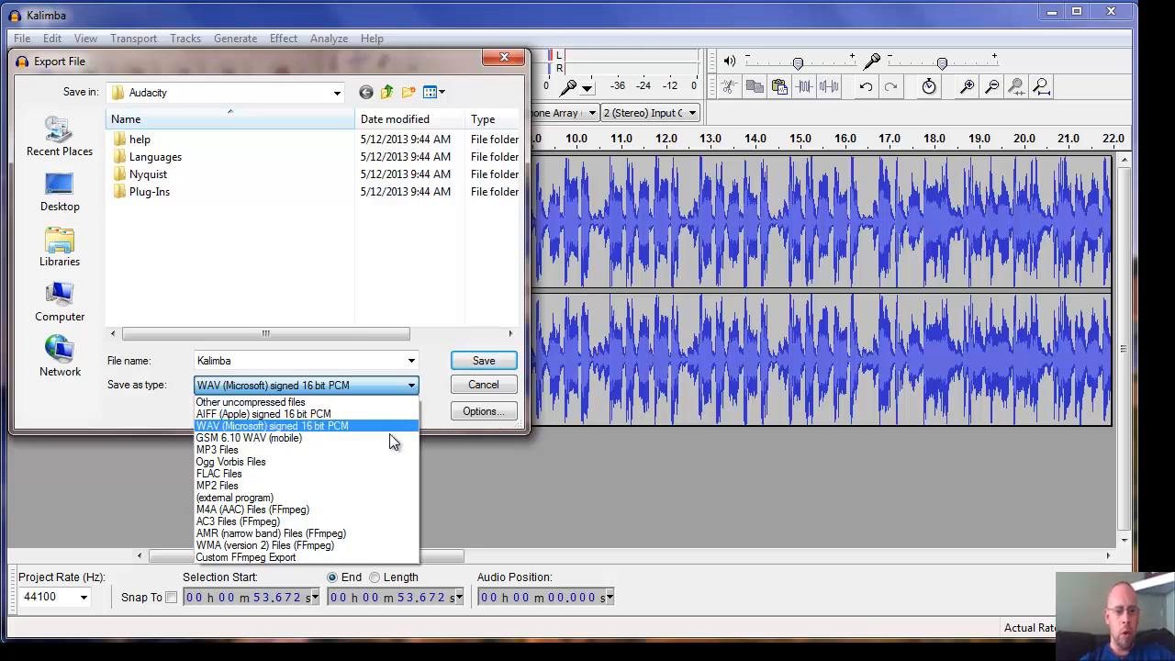
{"action": "left_click", "coordinate": [303, 450]}
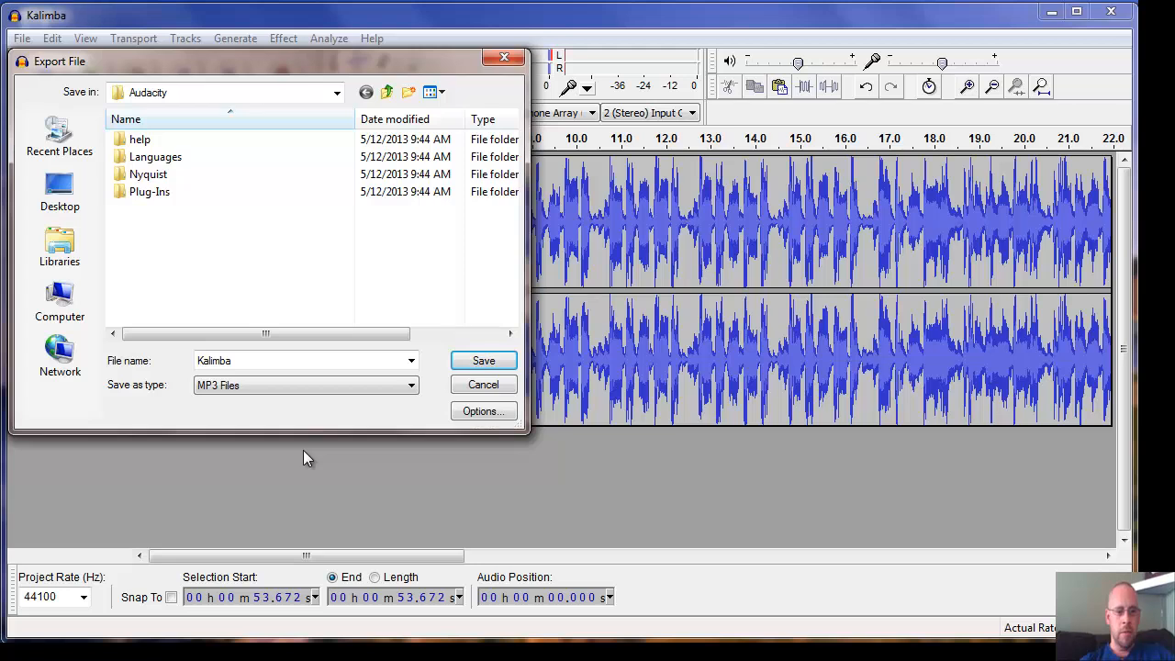
{"action": "left_click", "coordinate": [501, 412]}
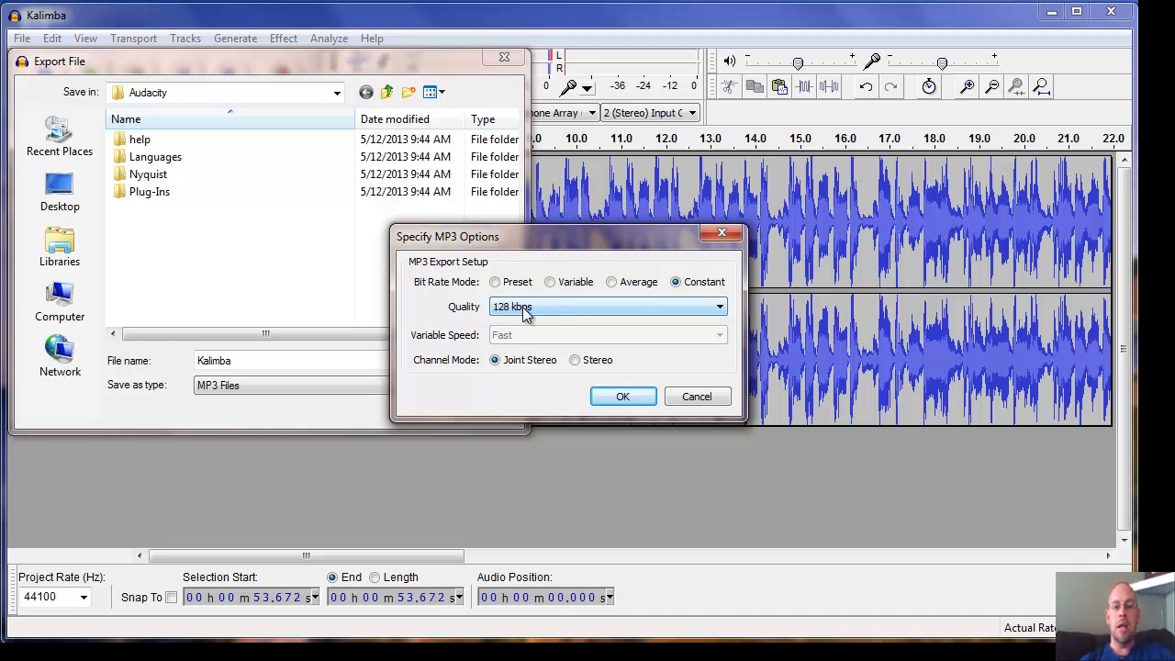
{"action": "left_click", "coordinate": [622, 396]}
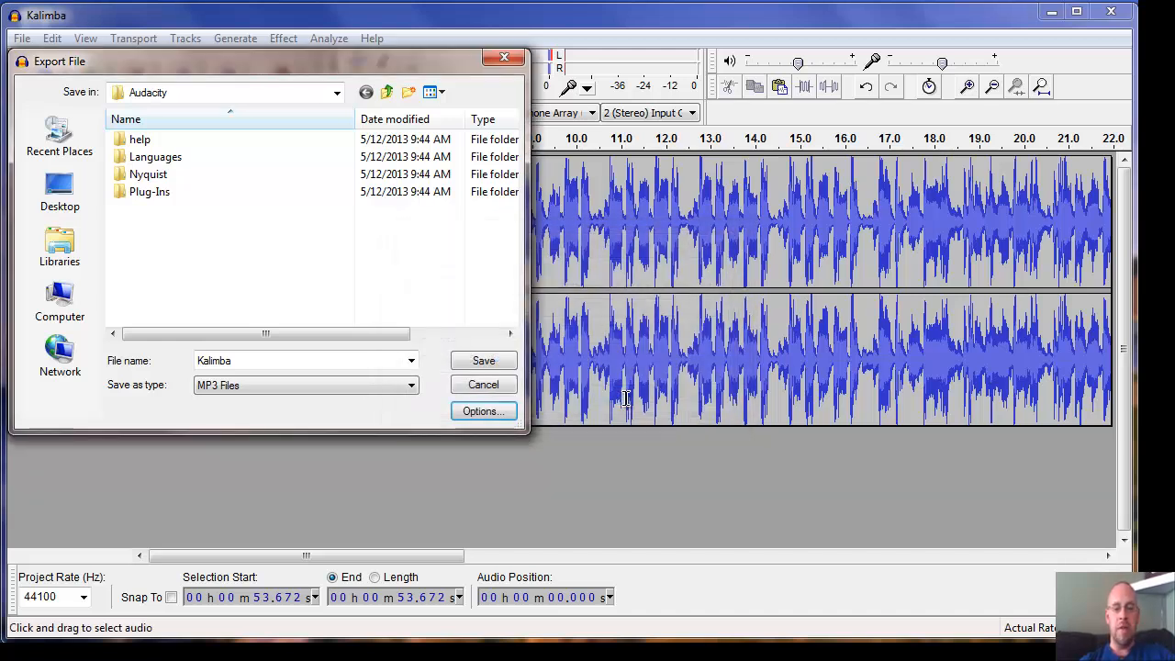
Name the export file "Kalimba Edited".
{"action": "double_click", "coordinate": [272, 360]}
{"action": "left_click", "coordinate": [272, 360]}
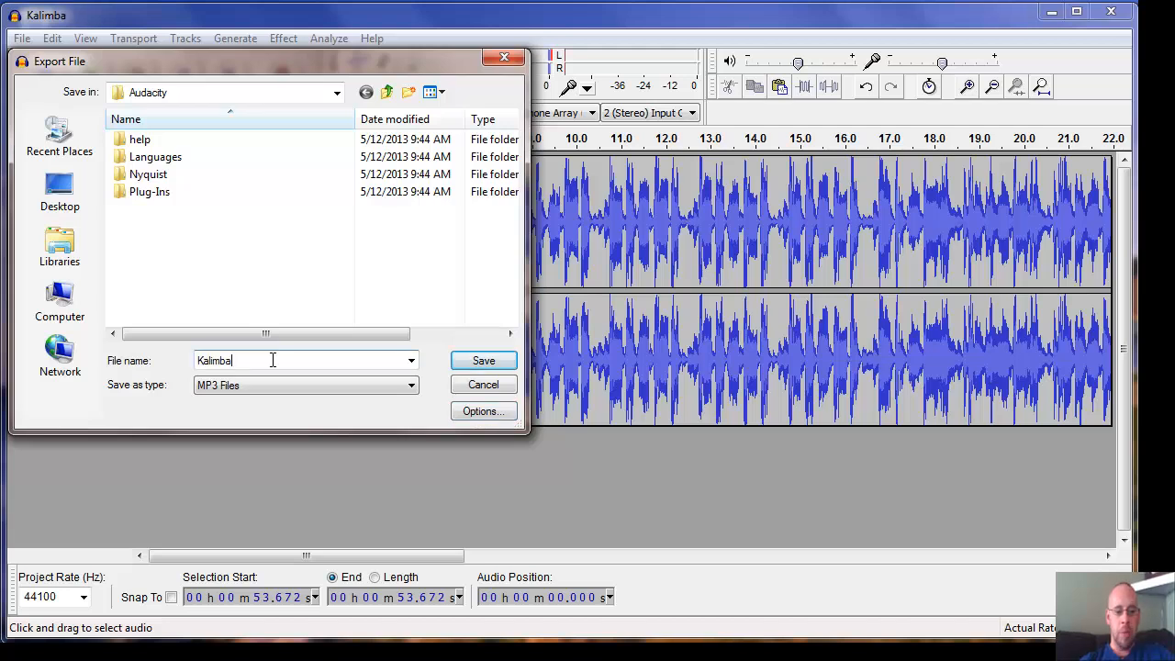
{"action": "type", "text": "Edis"}
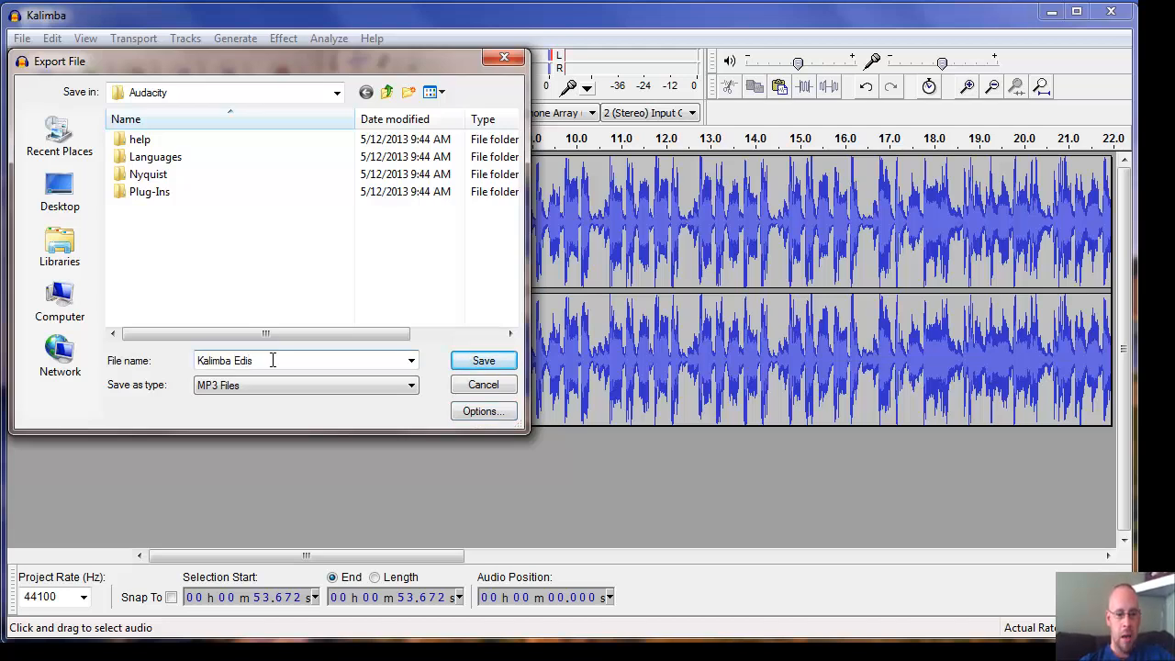
{"action": "key", "text": "BackSpace"}
{"action": "type", "text": "ted"}
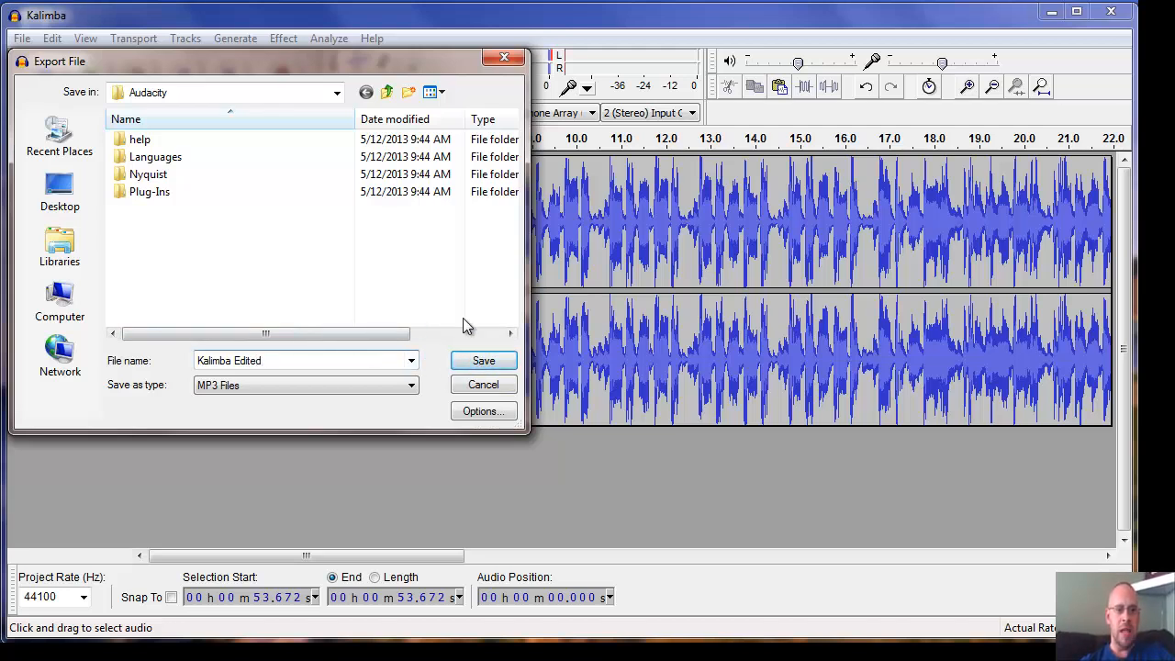
Save the MP3 export in the Music library and accept the existing track metadata.
{"action": "left_click", "coordinate": [71, 259]}
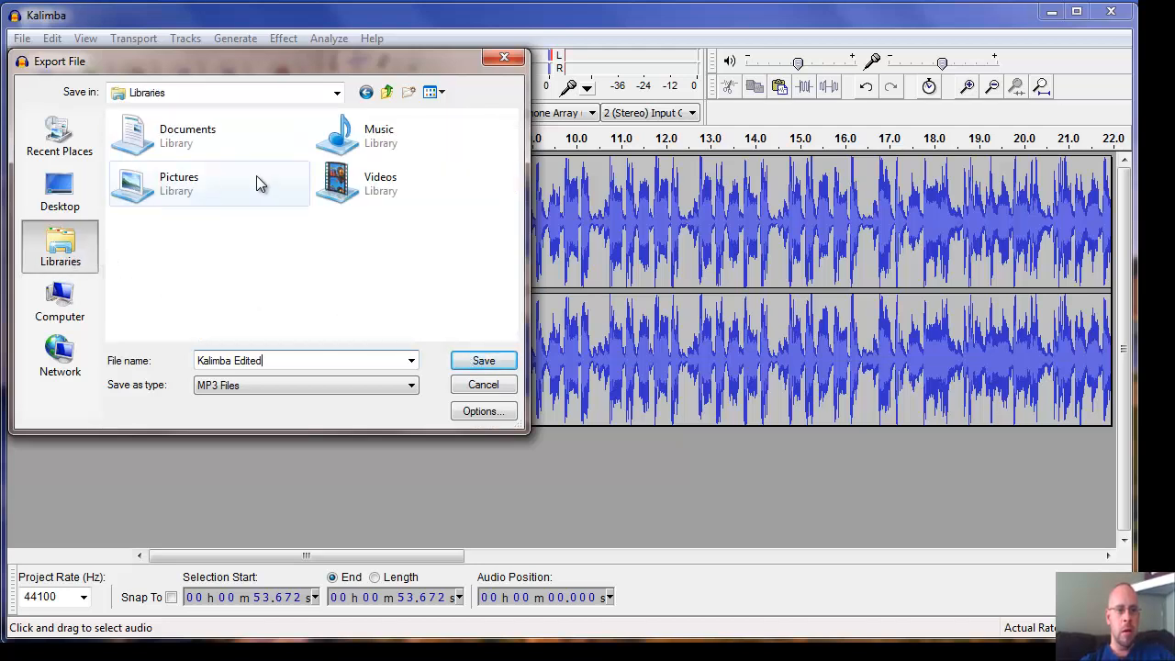
{"action": "double_click", "coordinate": [372, 138]}
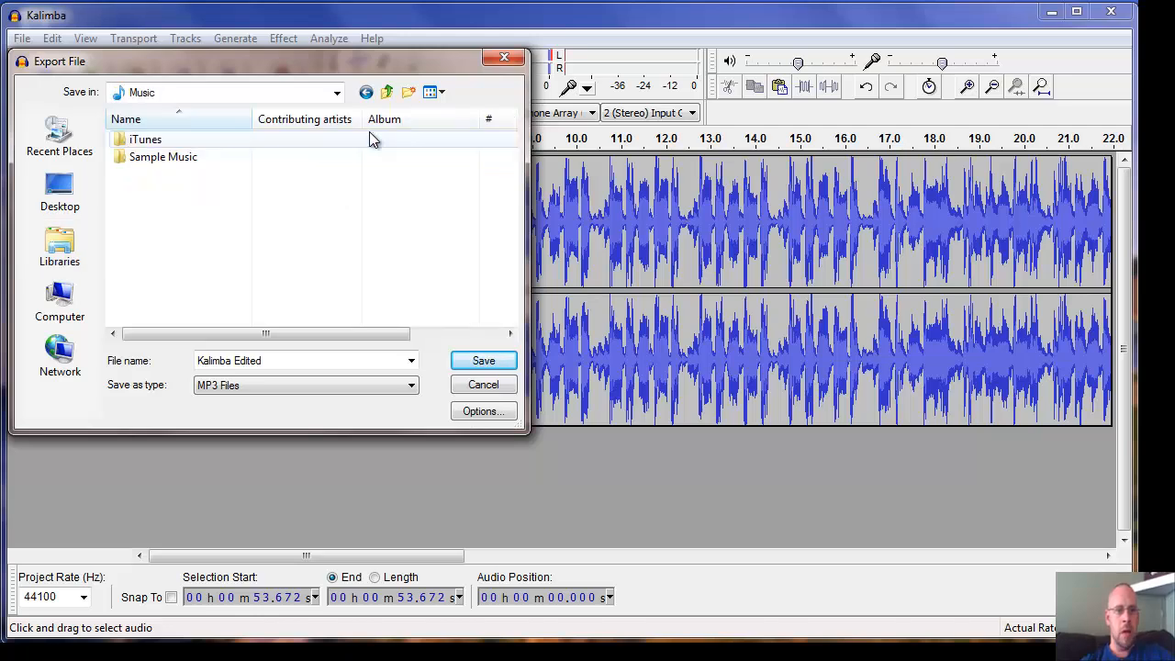
{"action": "left_click", "coordinate": [483, 360]}
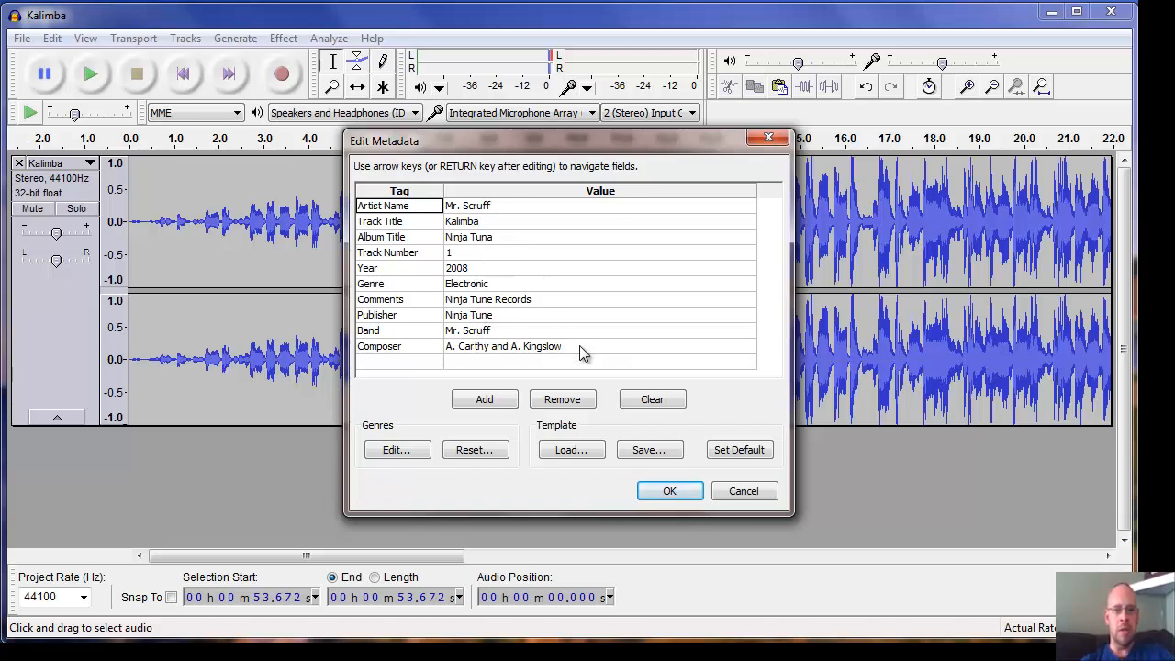
{"action": "left_click", "coordinate": [676, 490]}
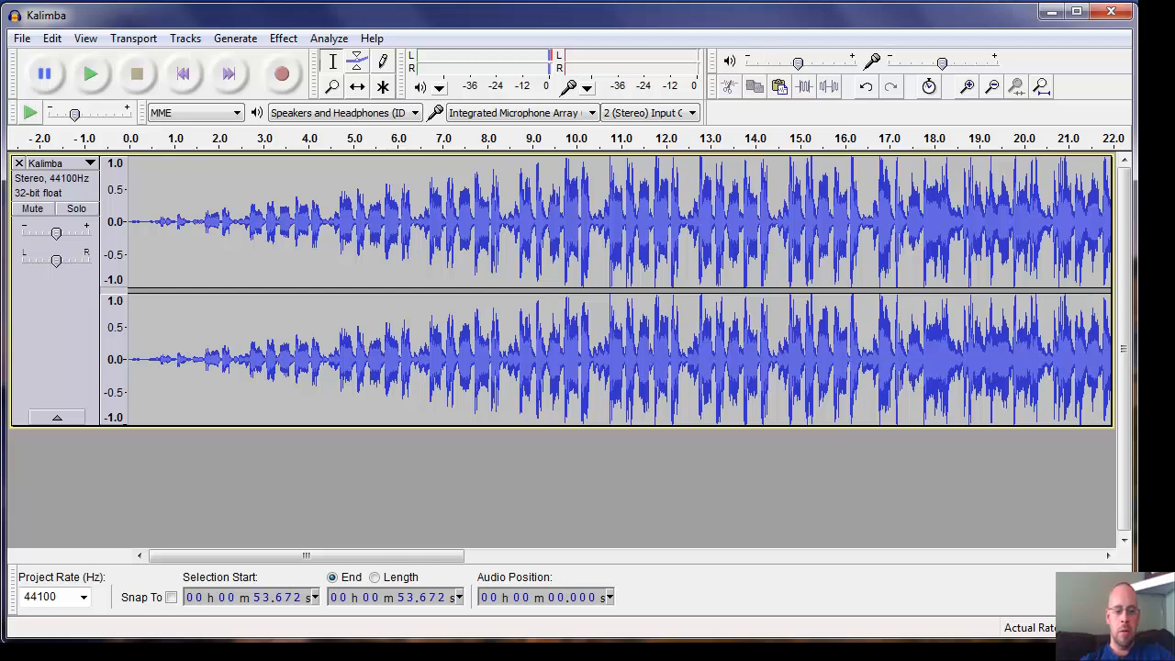
Switch to Windows Explorer, open the Music library, and play the exported Kalimba Edited file in iTunes.
{"action": "mouse_move", "coordinate": [219, 658]}
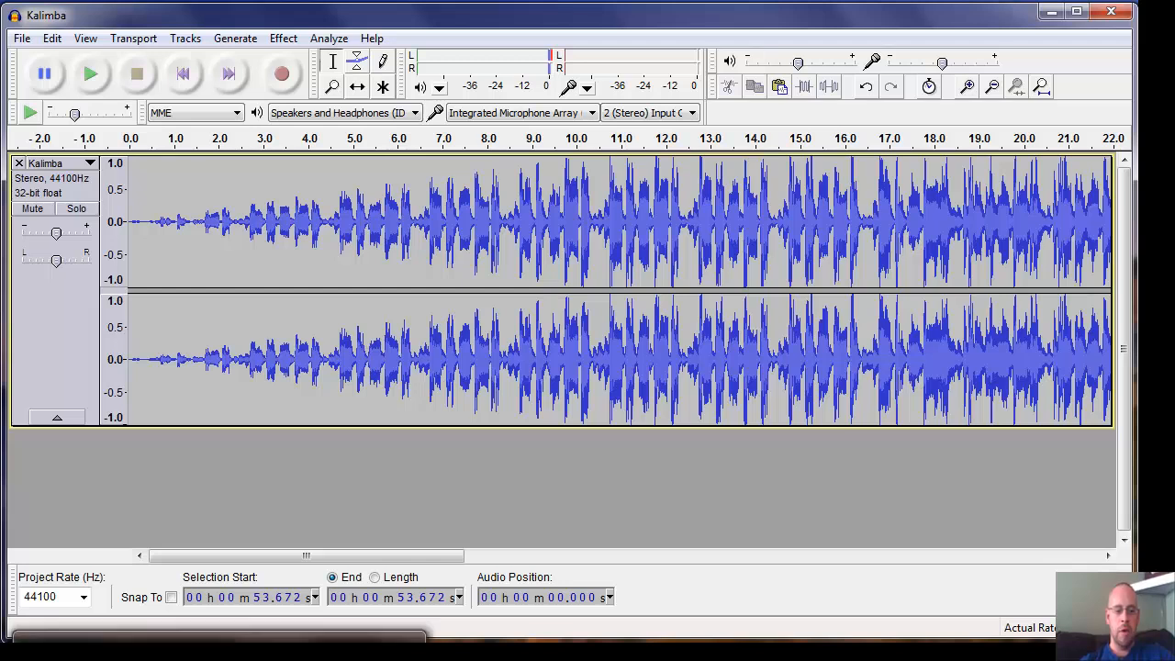
{"action": "left_click", "coordinate": [319, 658]}
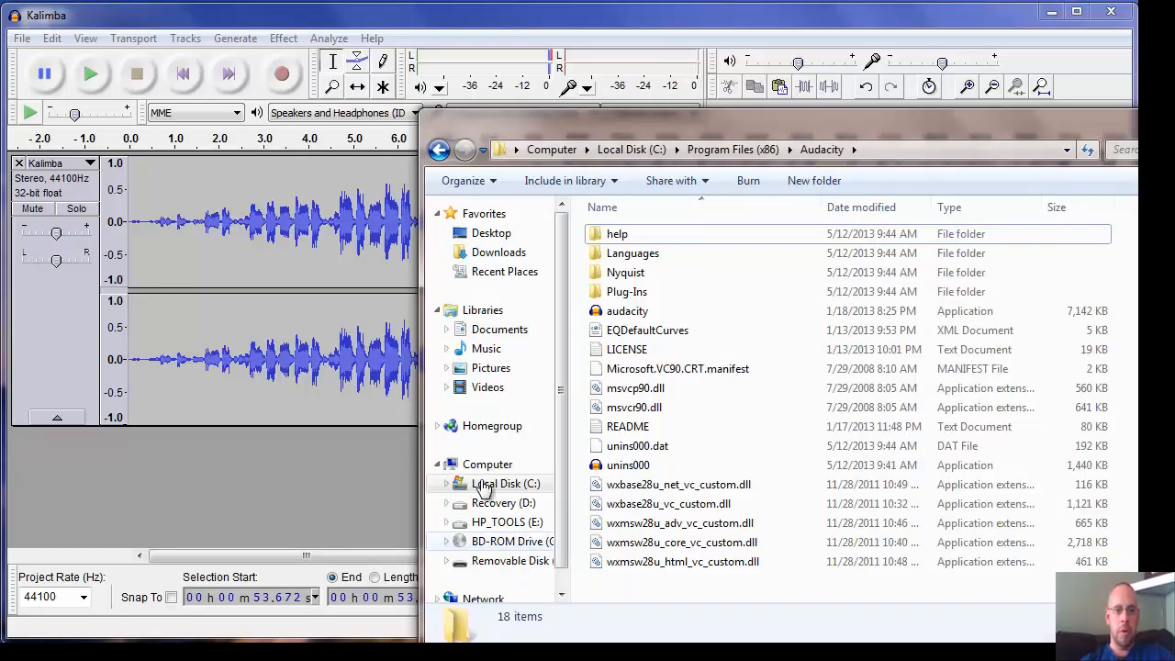
{"action": "left_click", "coordinate": [487, 349]}
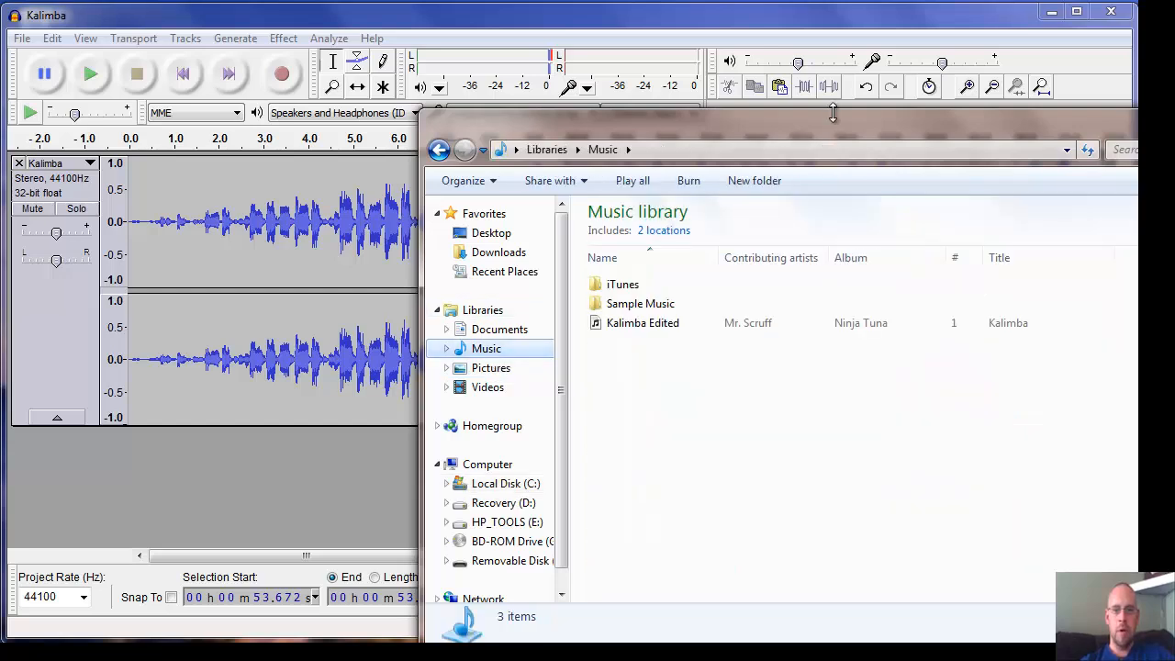
{"action": "left_click_drag", "start_coordinate": [849, 112], "coordinate": [545, 41]}
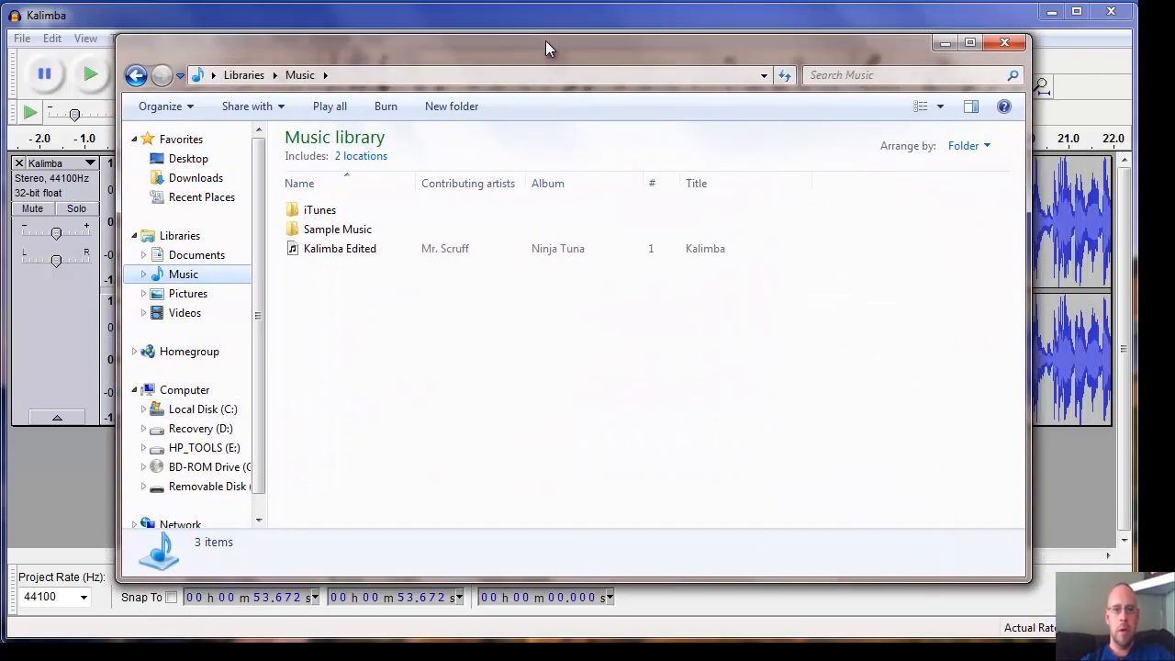
{"action": "left_click", "coordinate": [330, 255]}
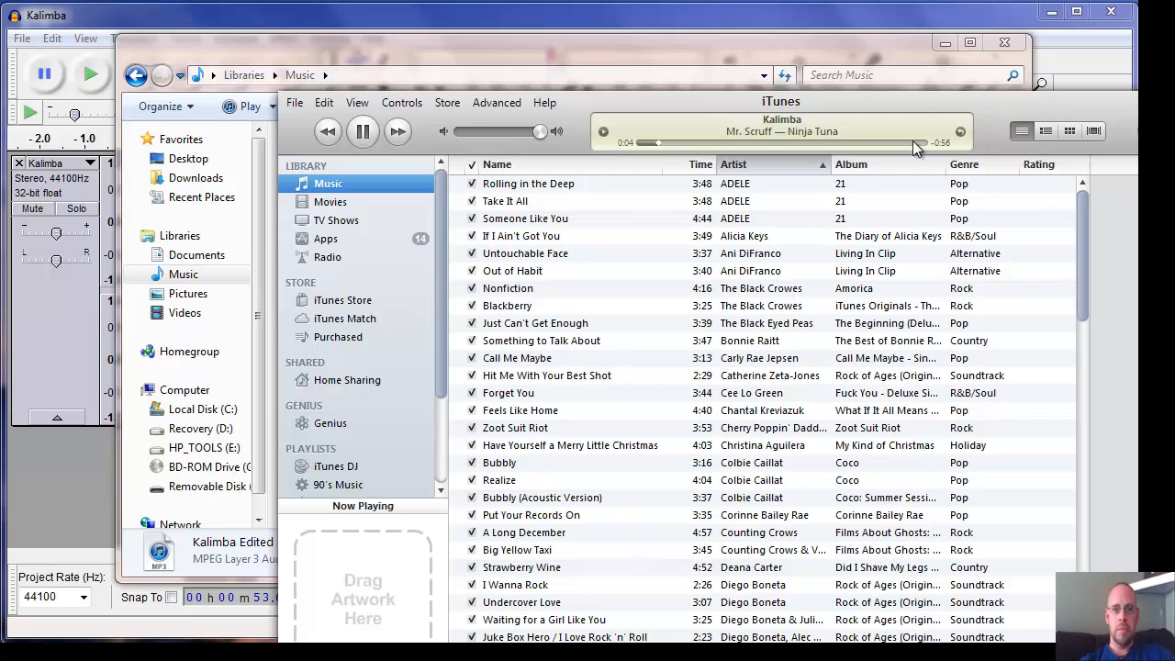
{"action": "left_click_drag", "start_coordinate": [952, 104], "coordinate": [768, 46]}
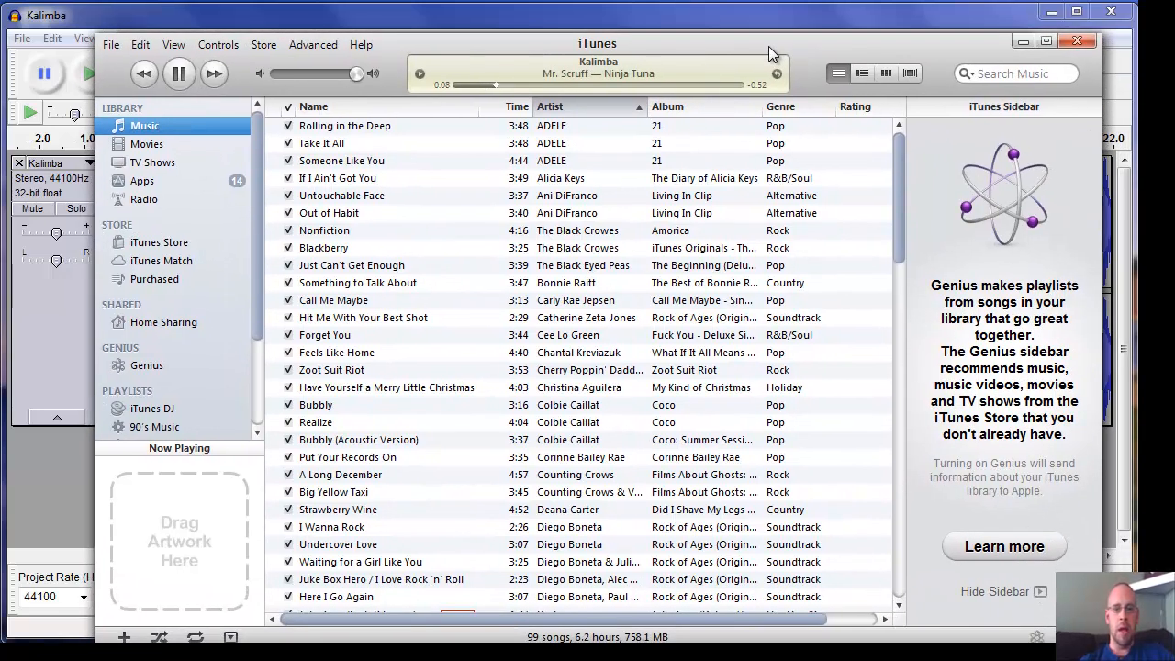